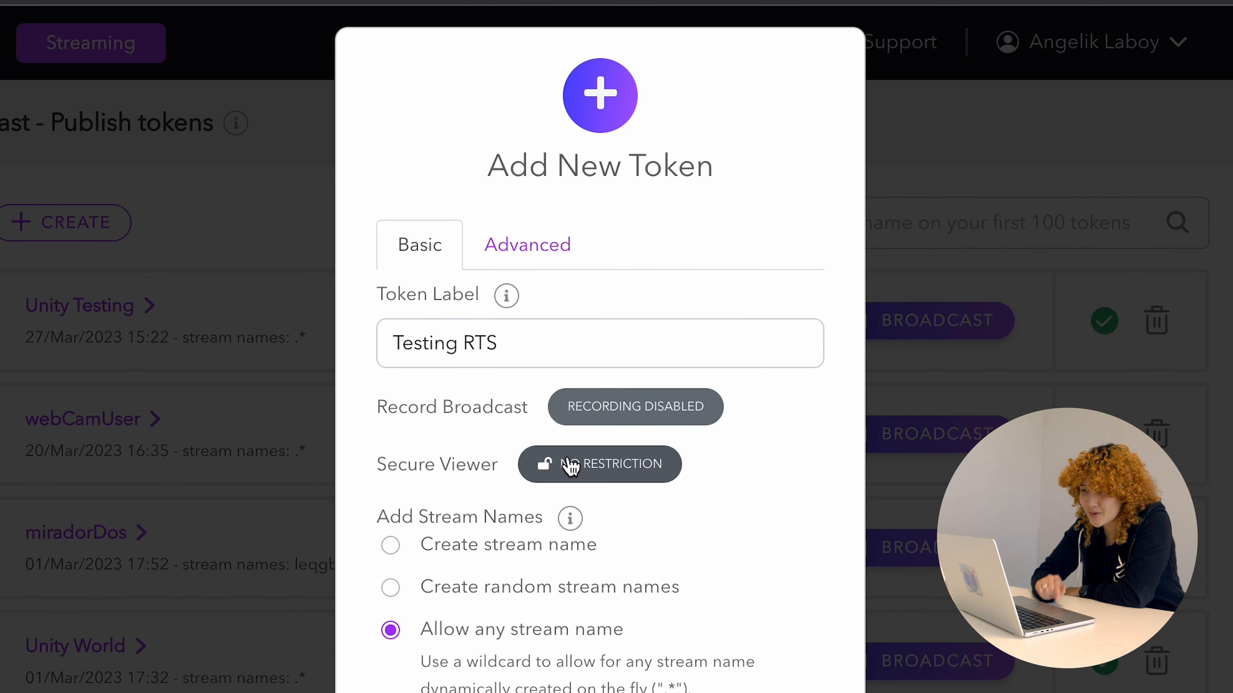
Step: Require a token for secure viewing on the Testing RTS publish token, create it and open its details
click(571, 467)
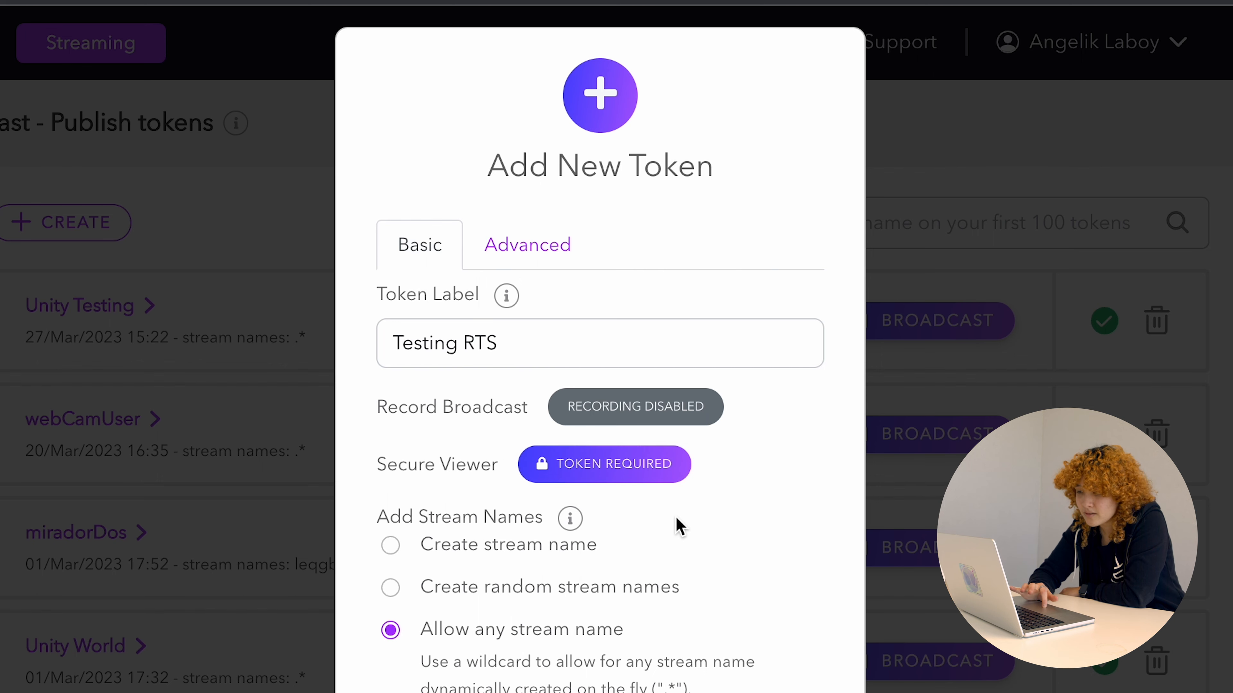
click(562, 636)
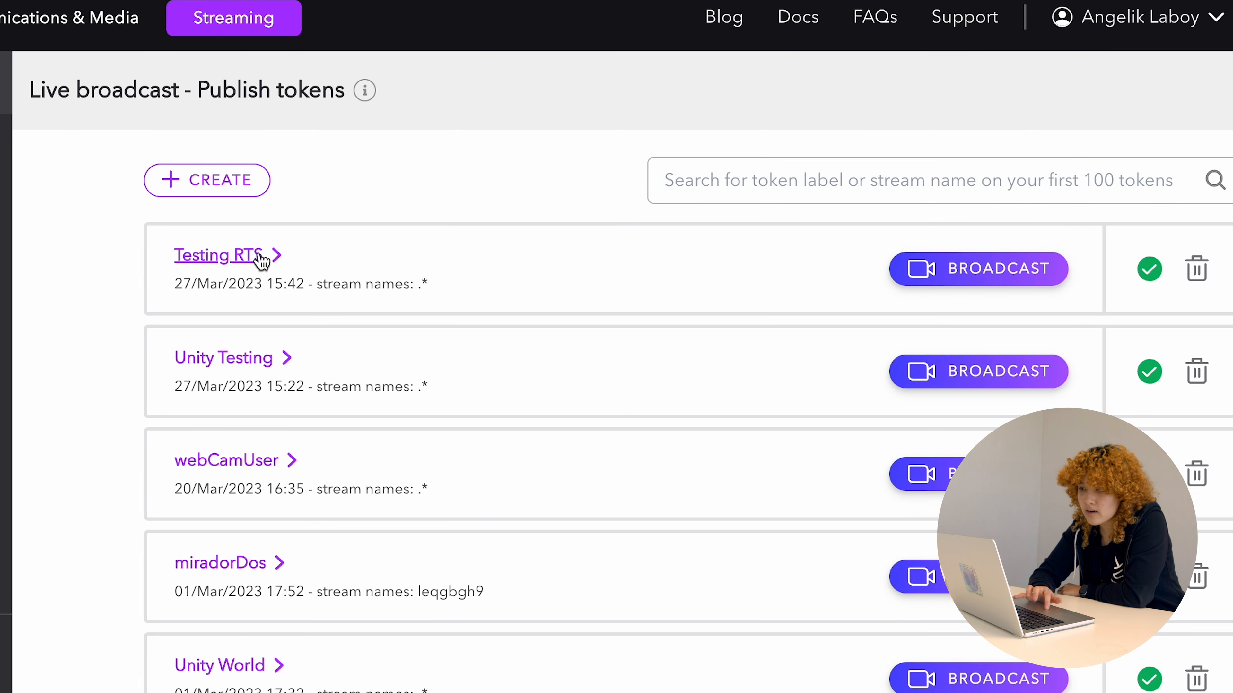
click(261, 257)
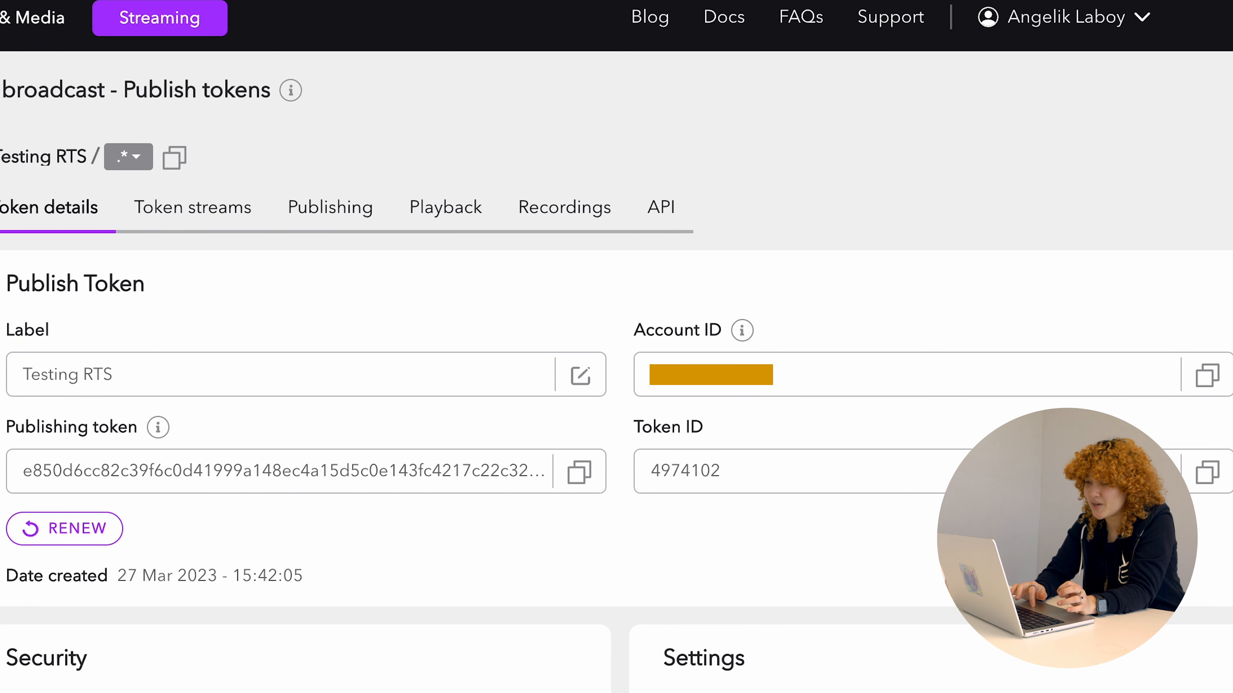
Step: Copy the account ID and publishing token from the token details into the Account Id and Publish_token fields of Unity's Credentials asset
click(1226, 383)
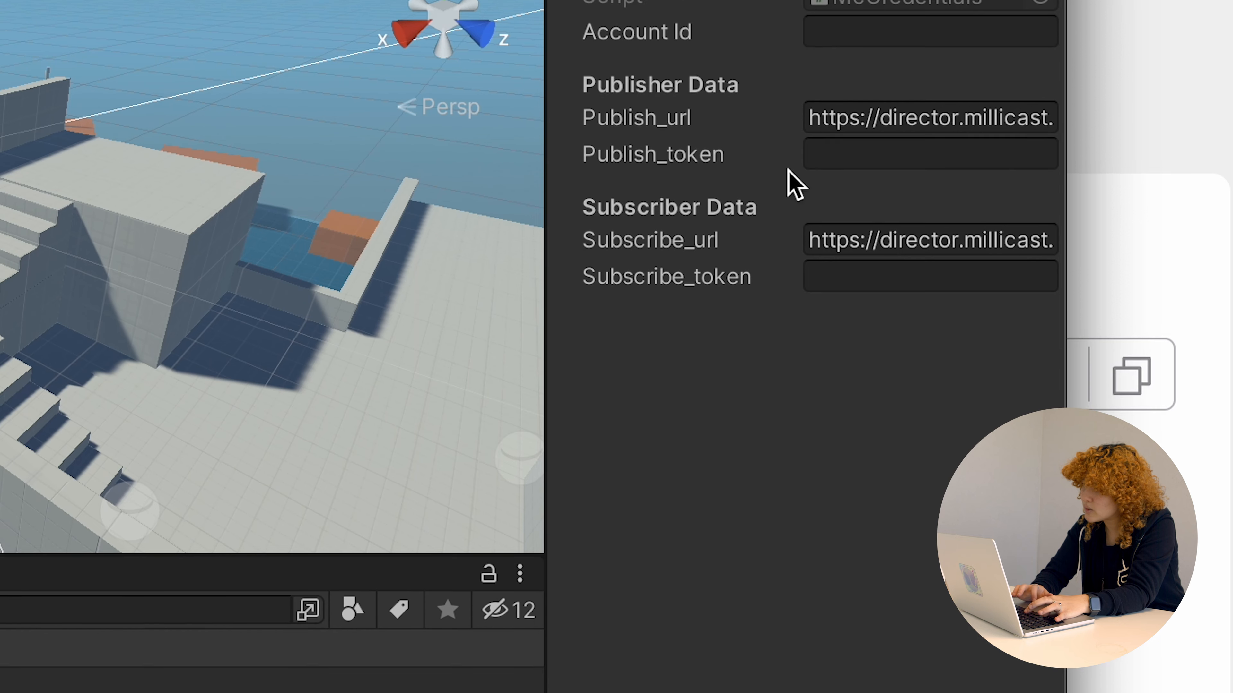
click(878, 217)
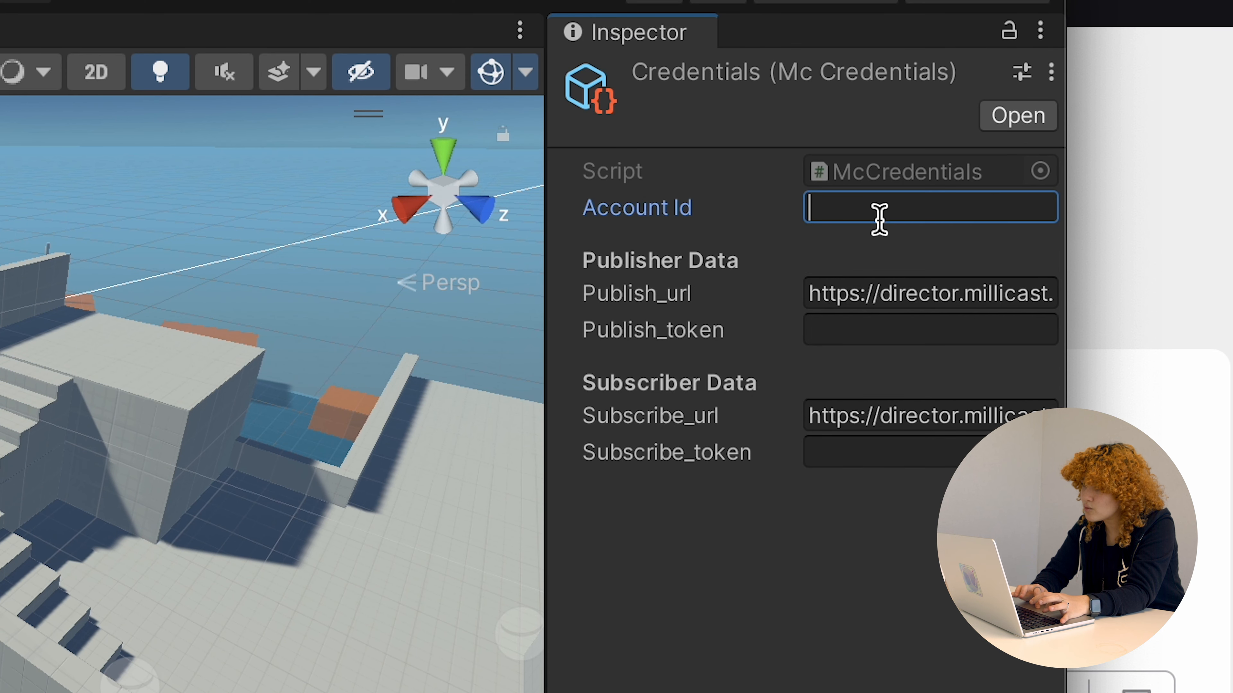
key(super+v)
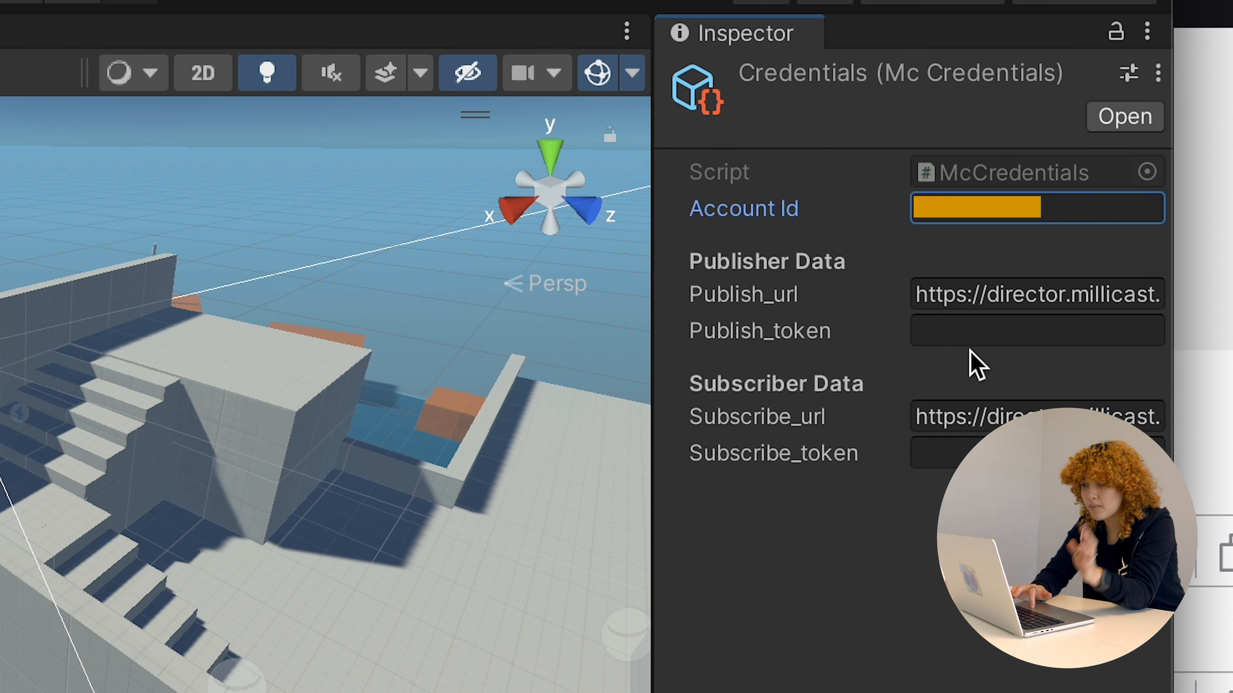
click(958, 328)
key(super+v)
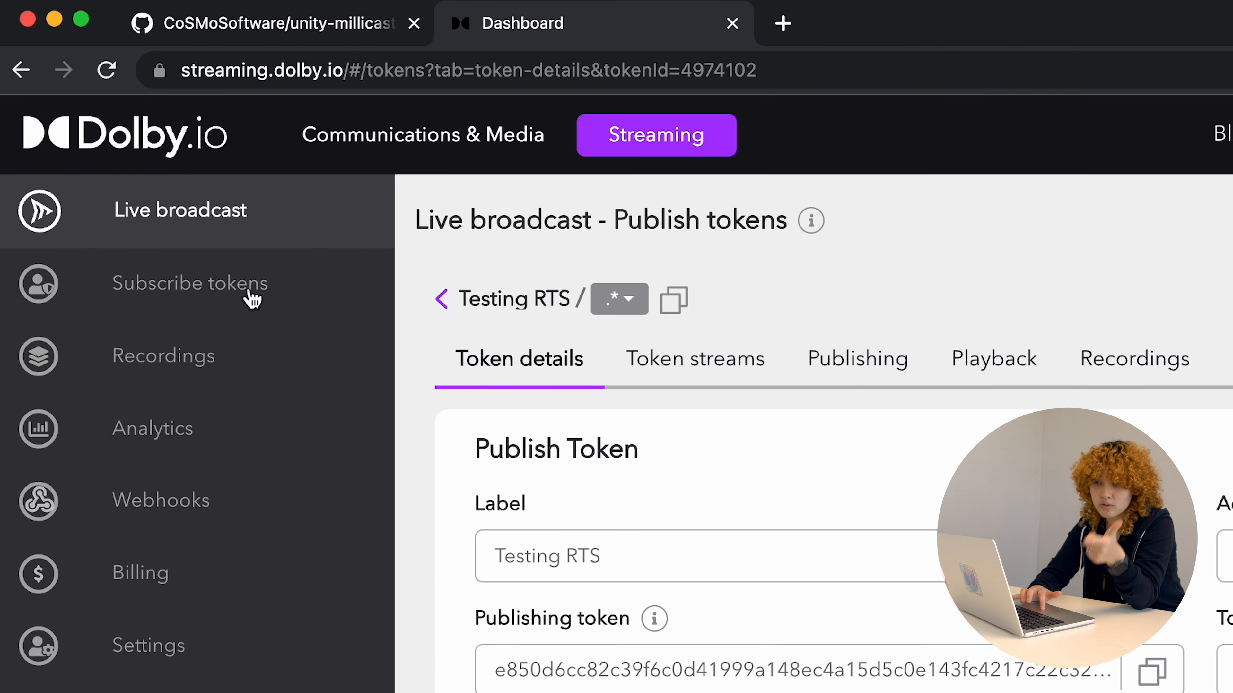
Step: Switch to the Dolby.io dashboard and start a new subscribe token labelled "Unity Credentials Testing"
click(273, 295)
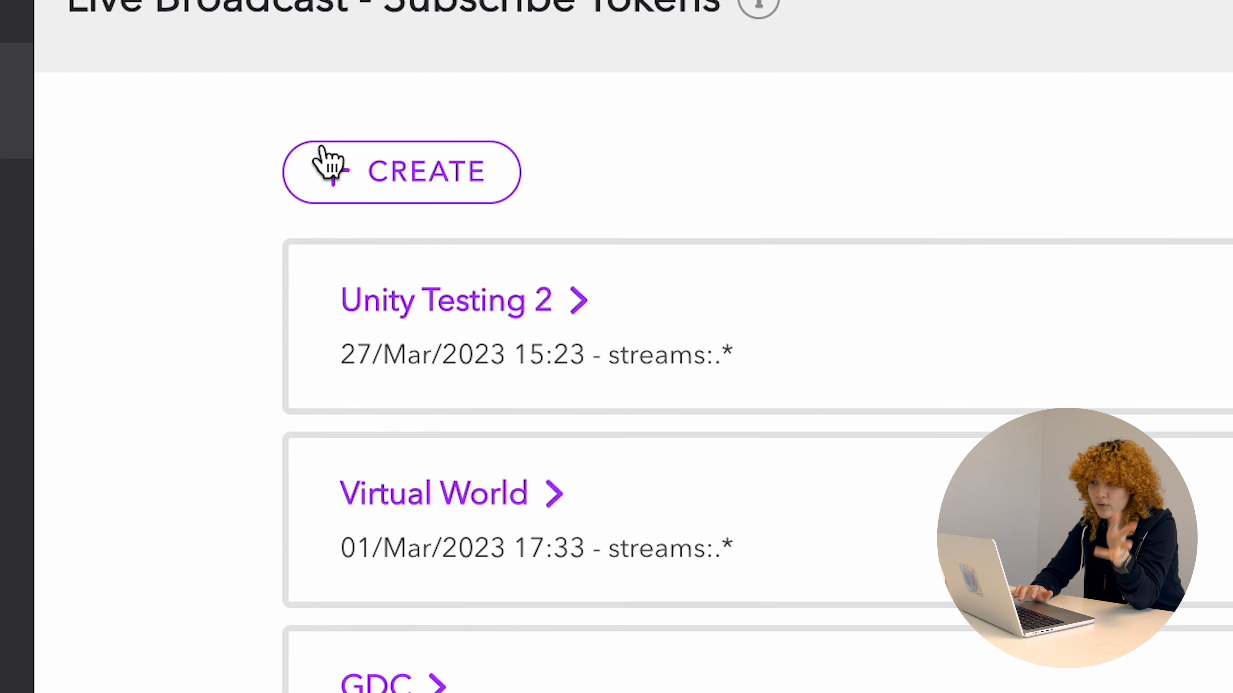
click(393, 189)
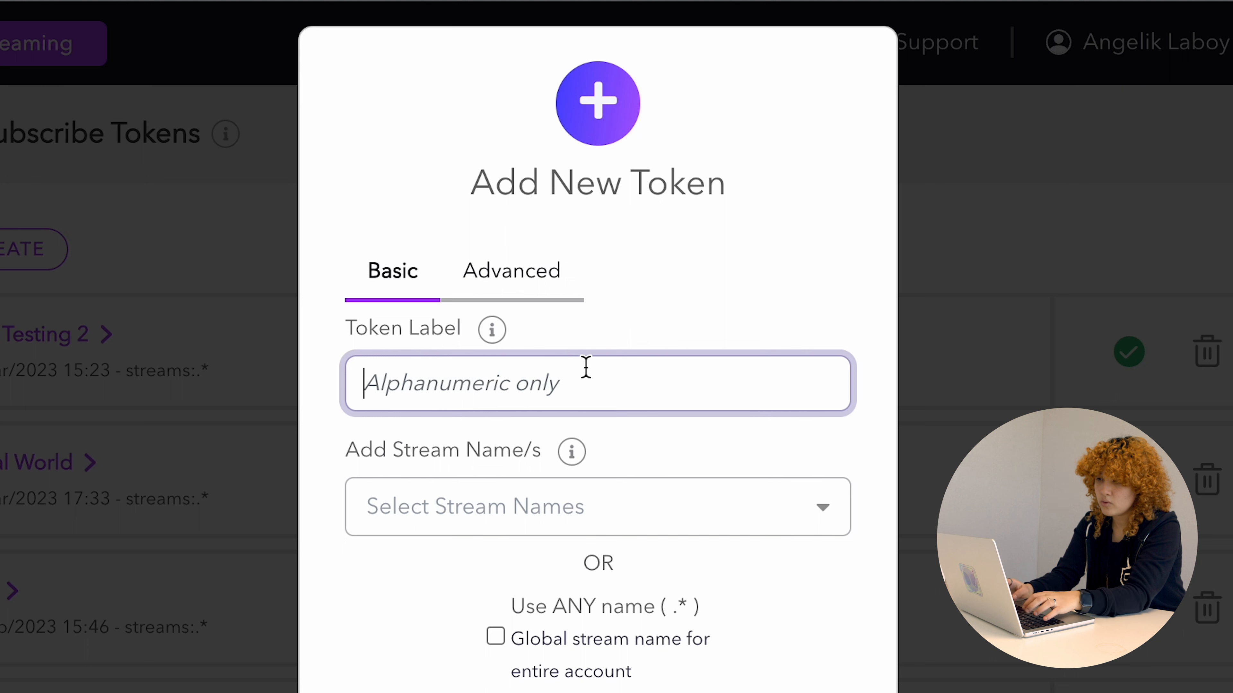
text(Unity)
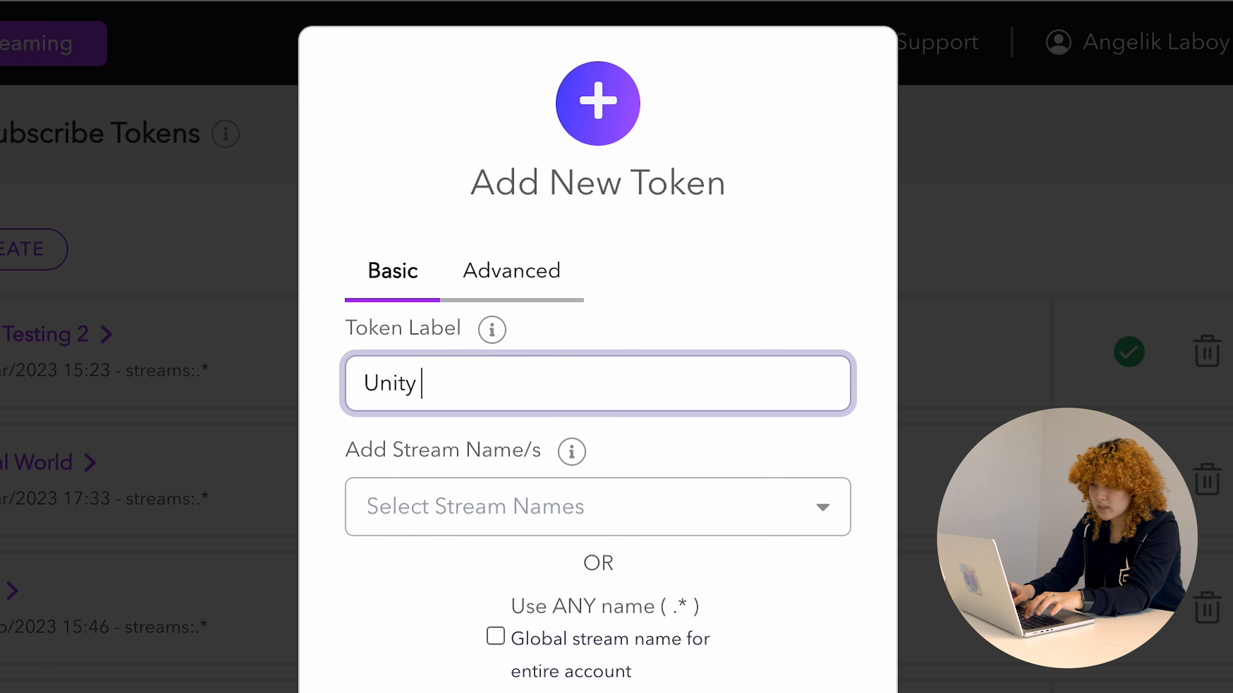
text( Credentials )
text(Tews)
text(ting)
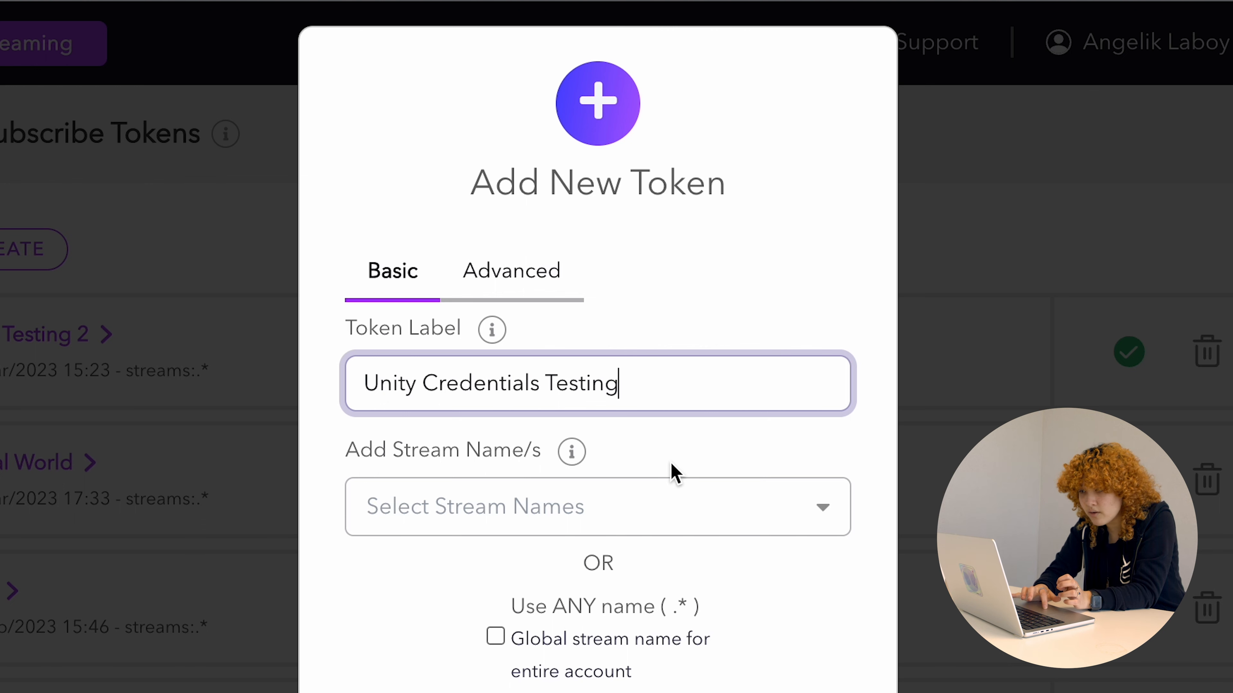
click(575, 510)
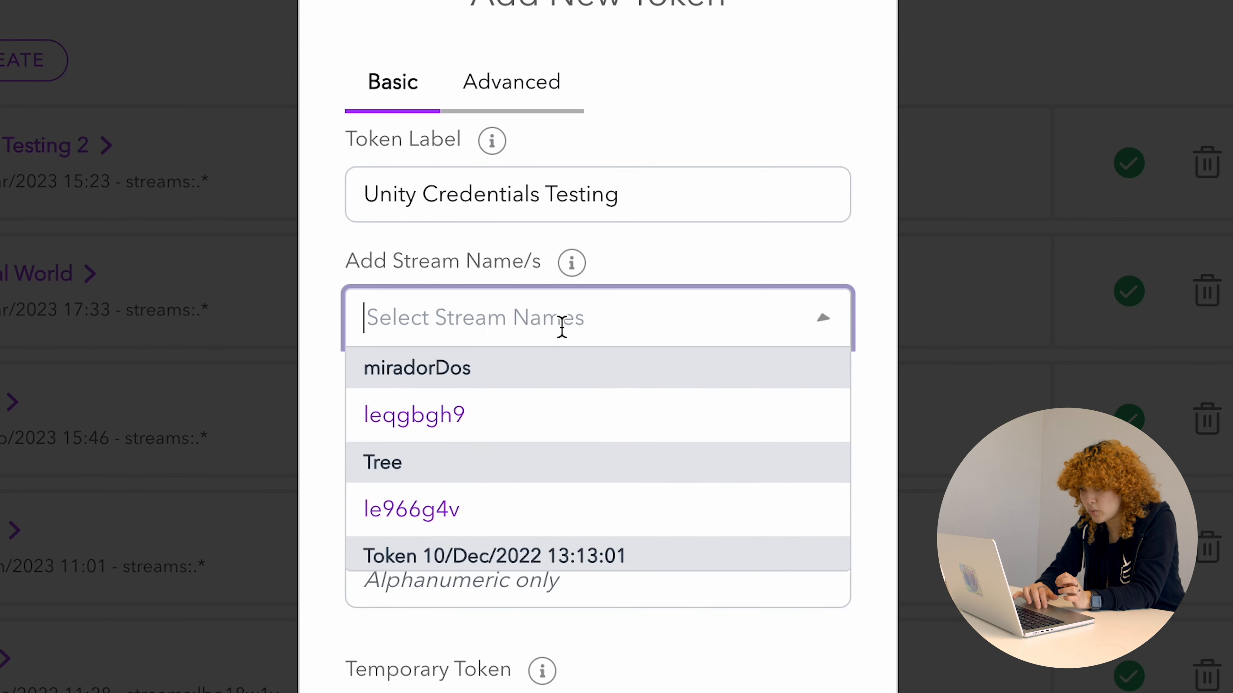
scroll(563, 465, down, 3)
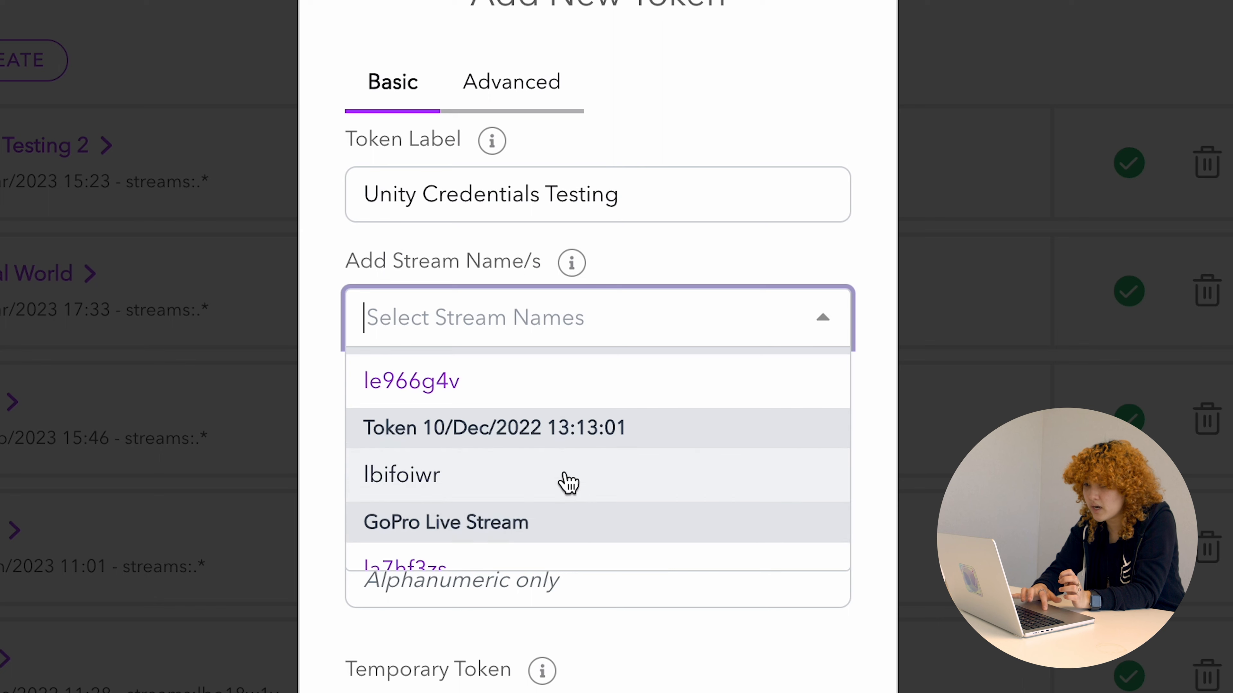
scroll(559, 461, up, 3)
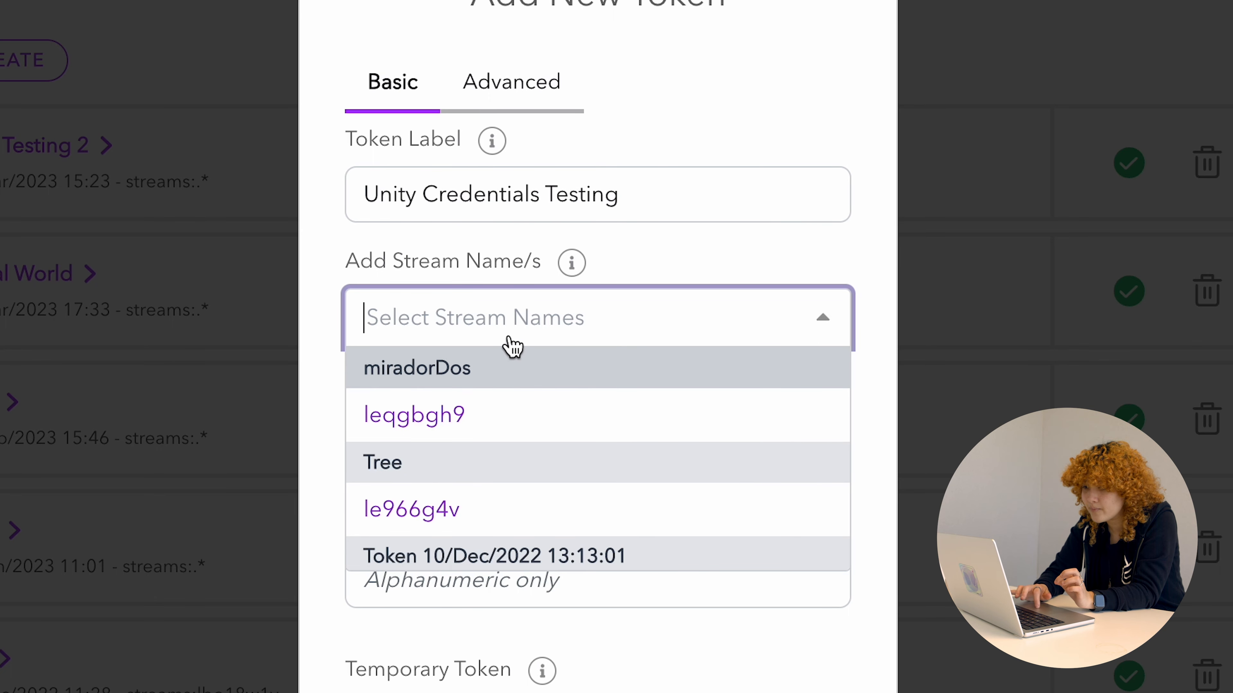
click(847, 322)
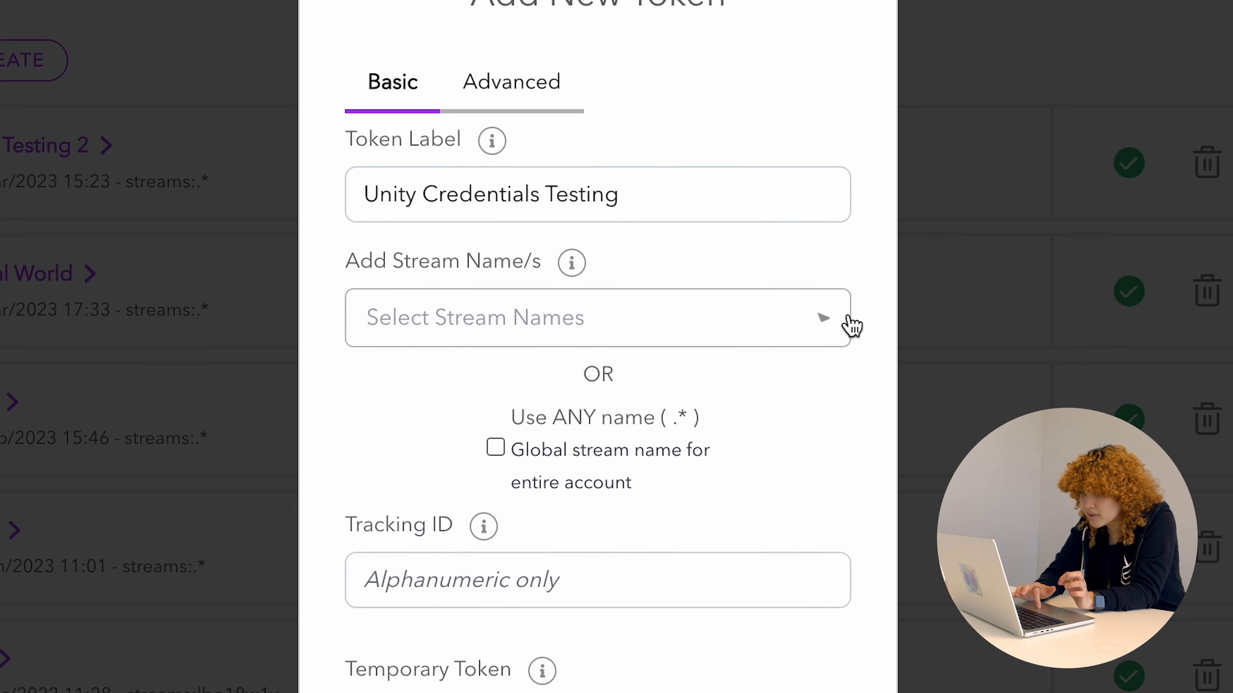
Step: Allow any stream name for the entire account and create the subscribe token
click(494, 447)
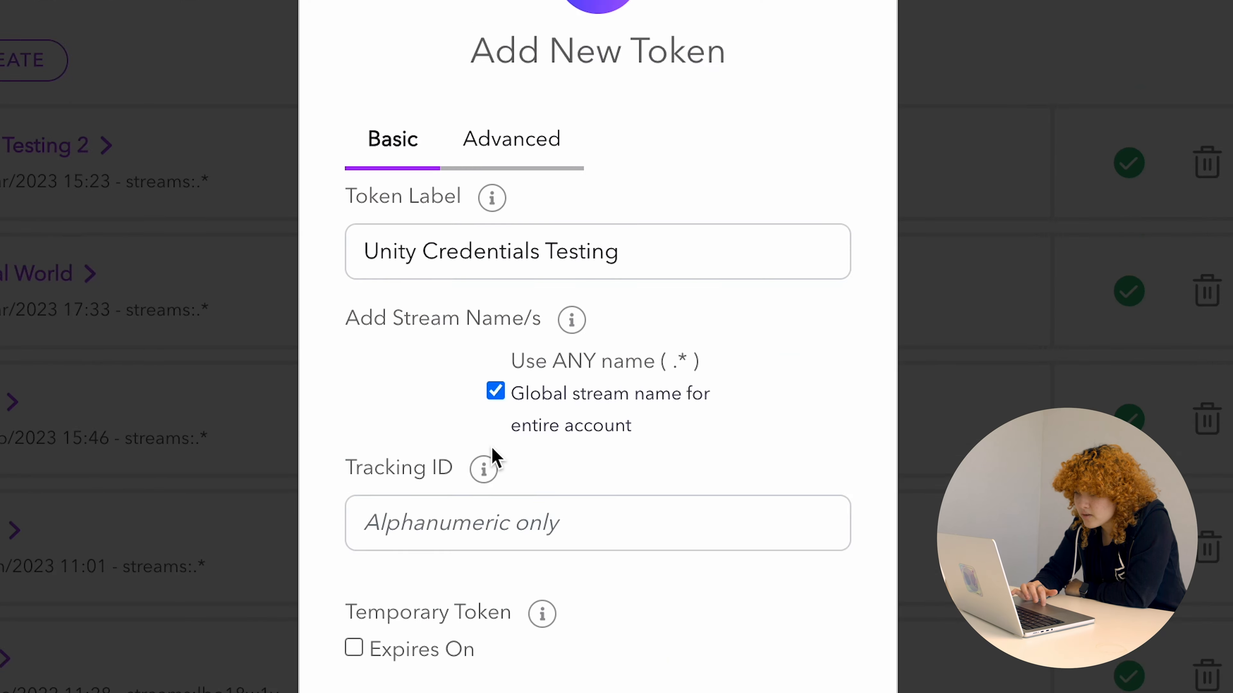
click(607, 522)
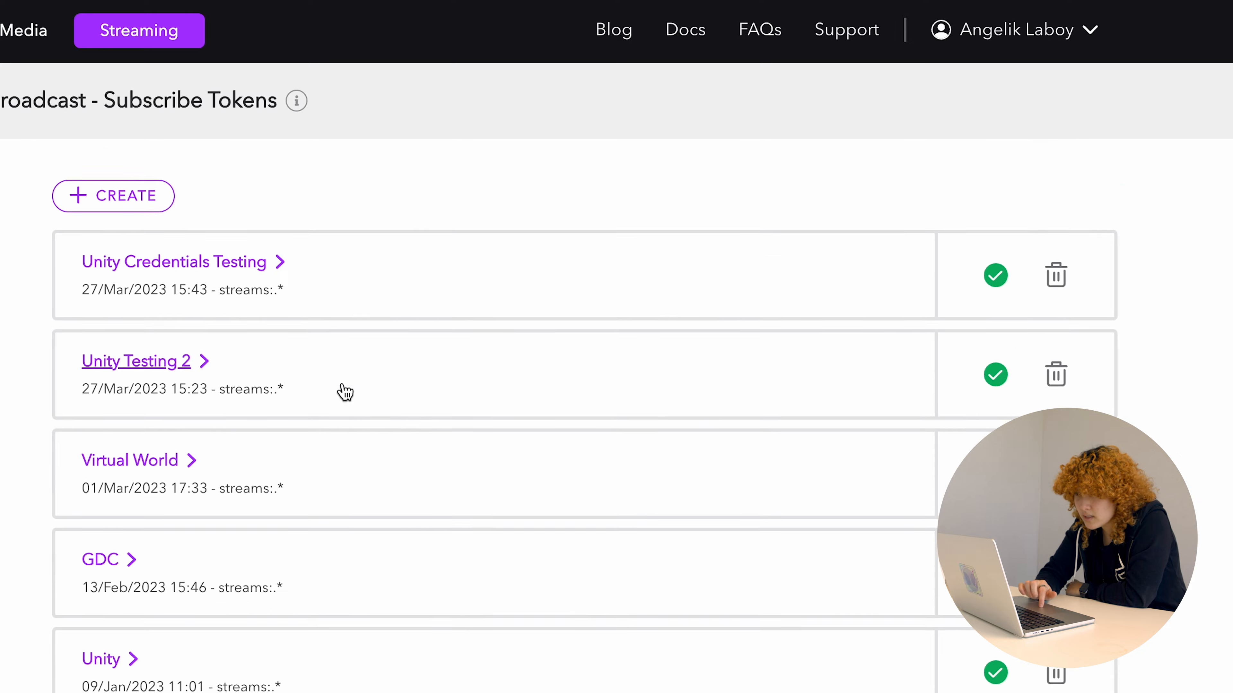
Step: Copy the token of Unity Credentials Testing into the Subscribe_token field of Unity's Credentials asset
click(250, 277)
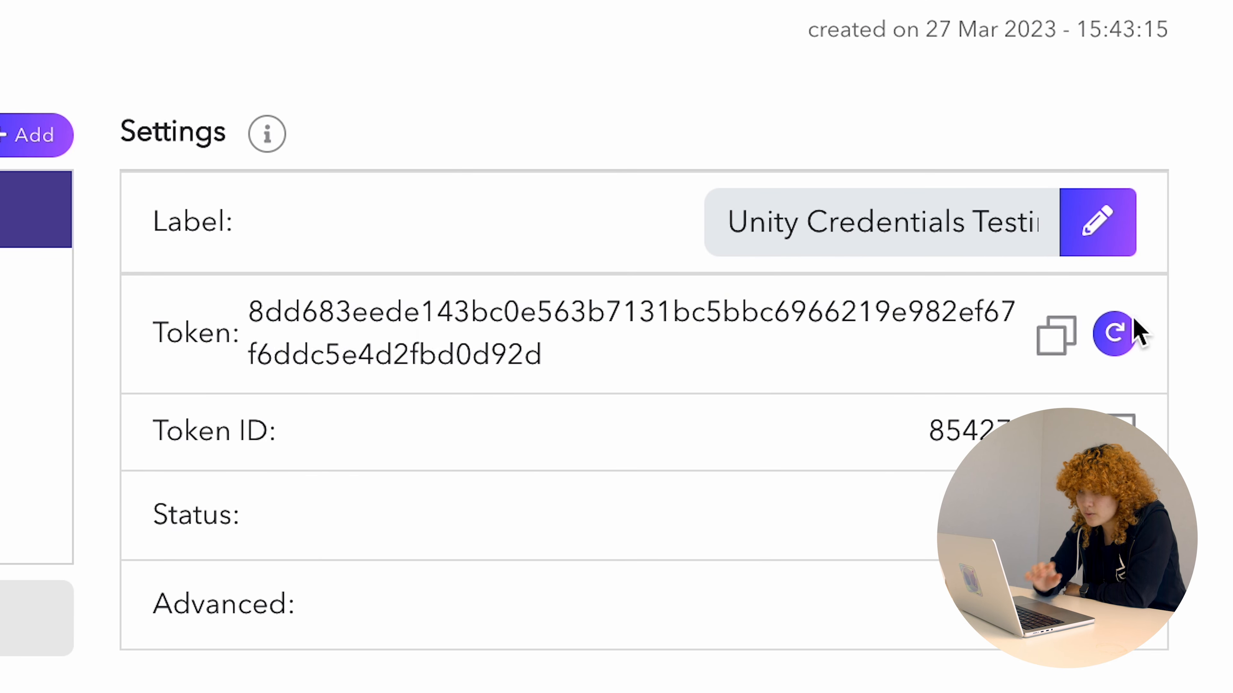
click(1060, 342)
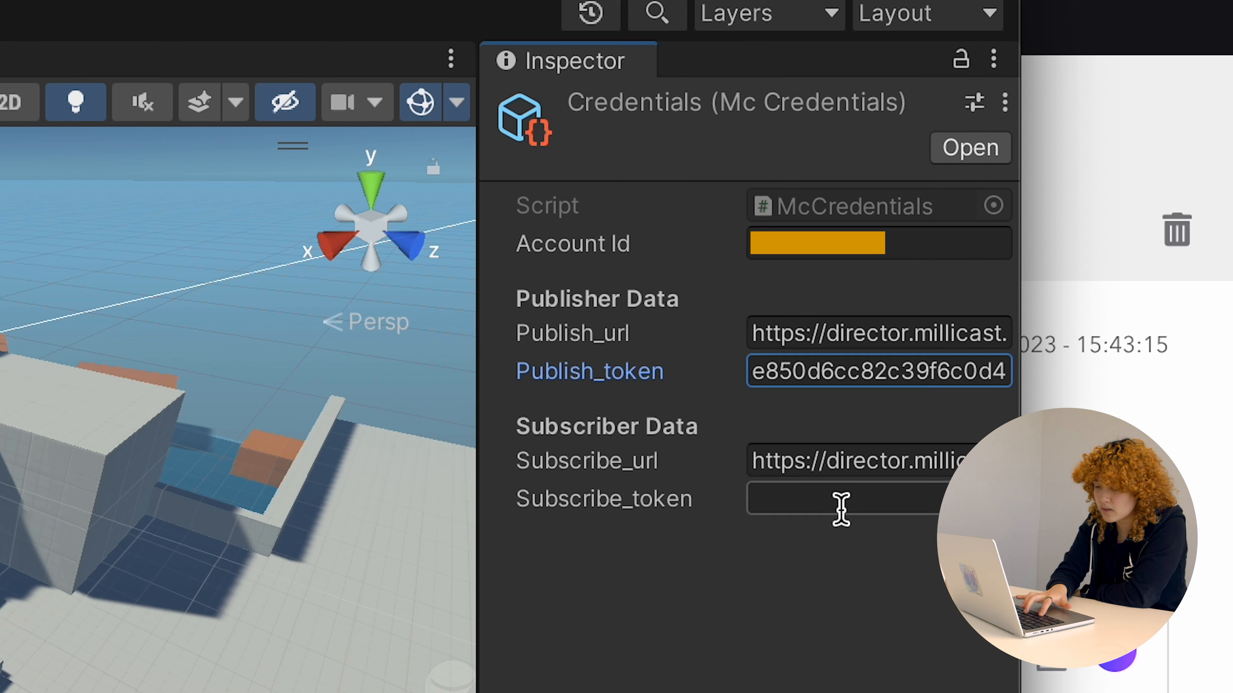
click(837, 505)
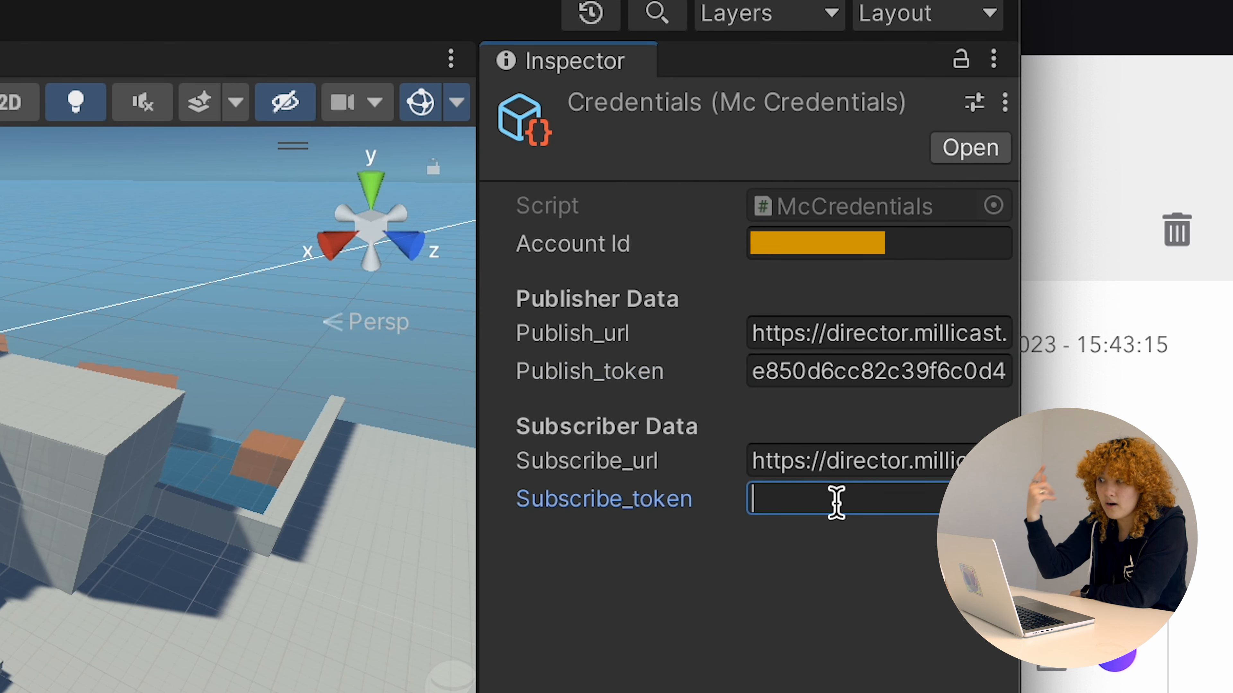
key(super+v)
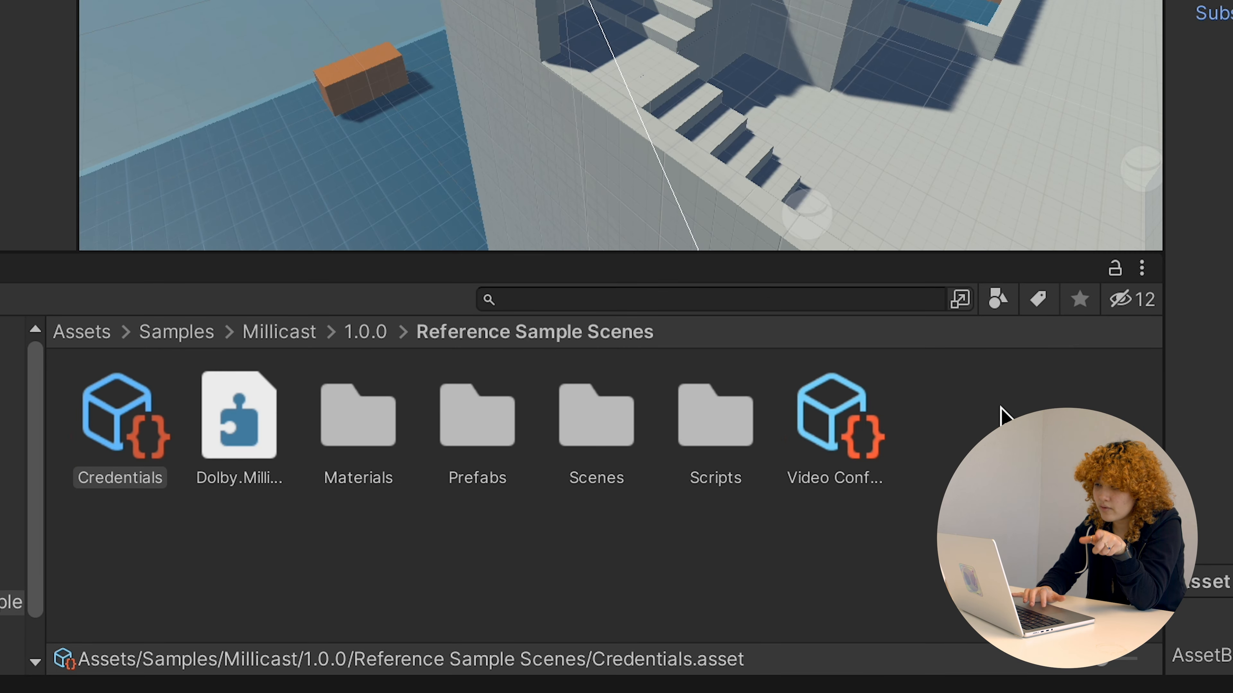
Step: Set the Video Configuration asset's codec type to AV1 and its resolution to 3840 x 2160 (4K)
click(863, 415)
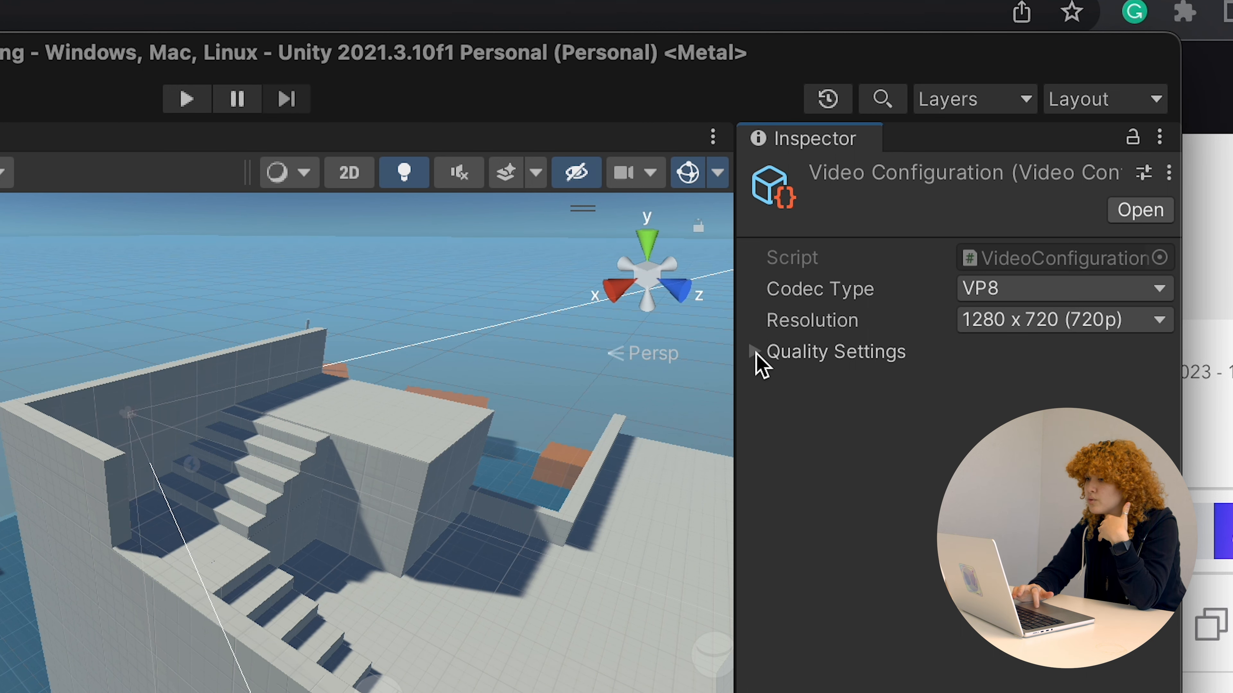
click(755, 353)
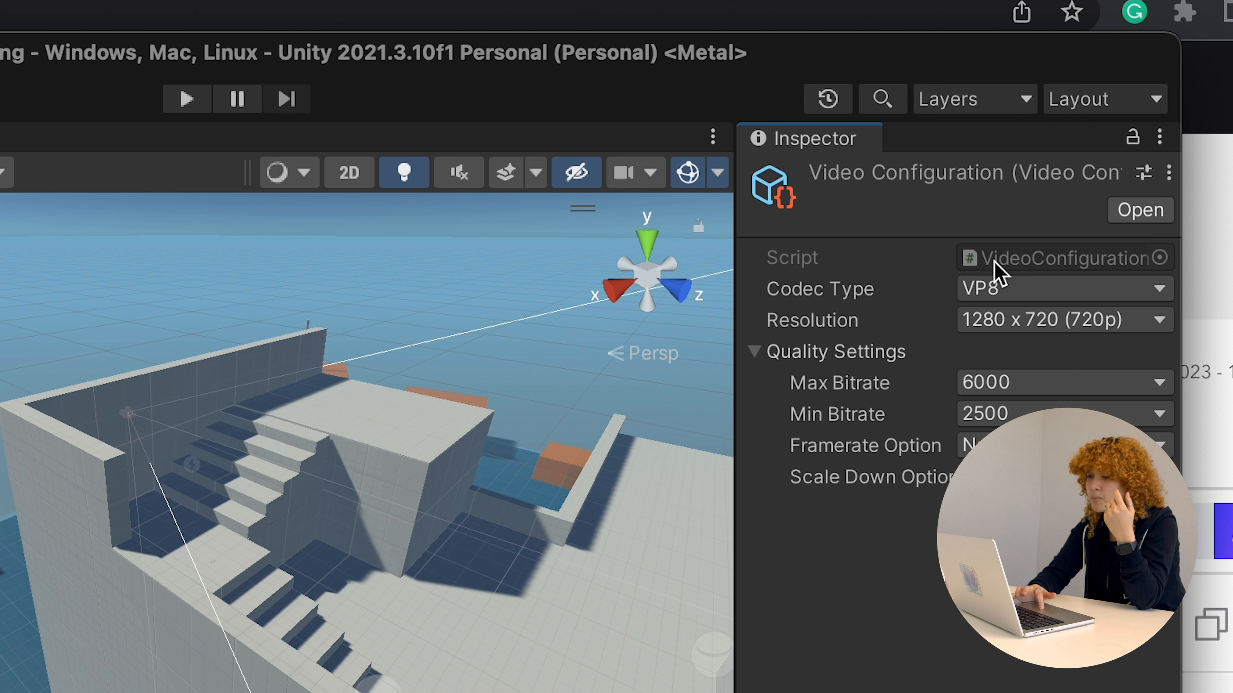
click(757, 353)
click(1063, 288)
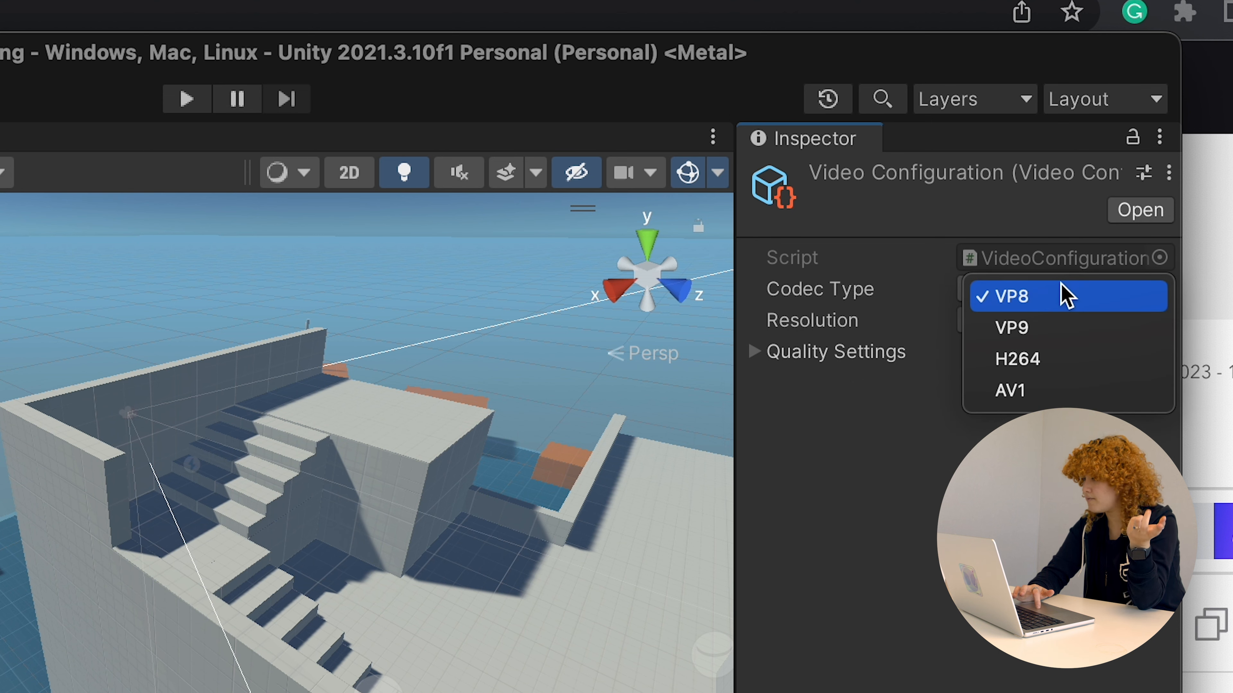
click(1032, 392)
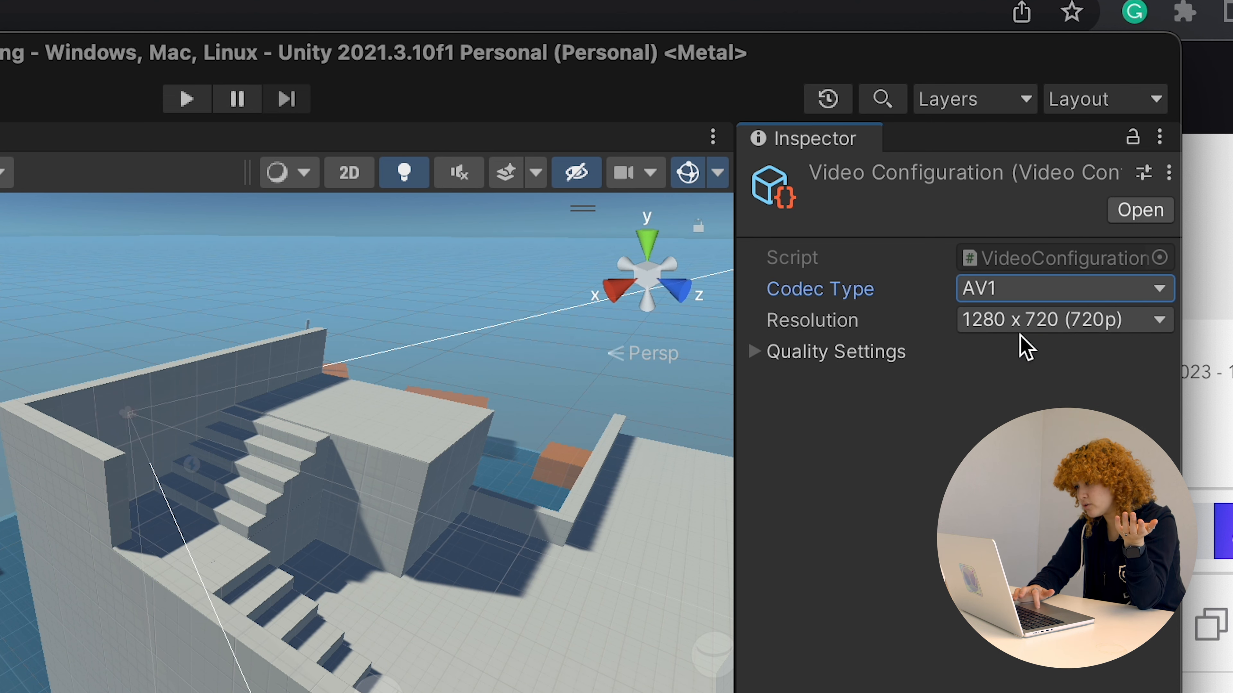
click(1012, 319)
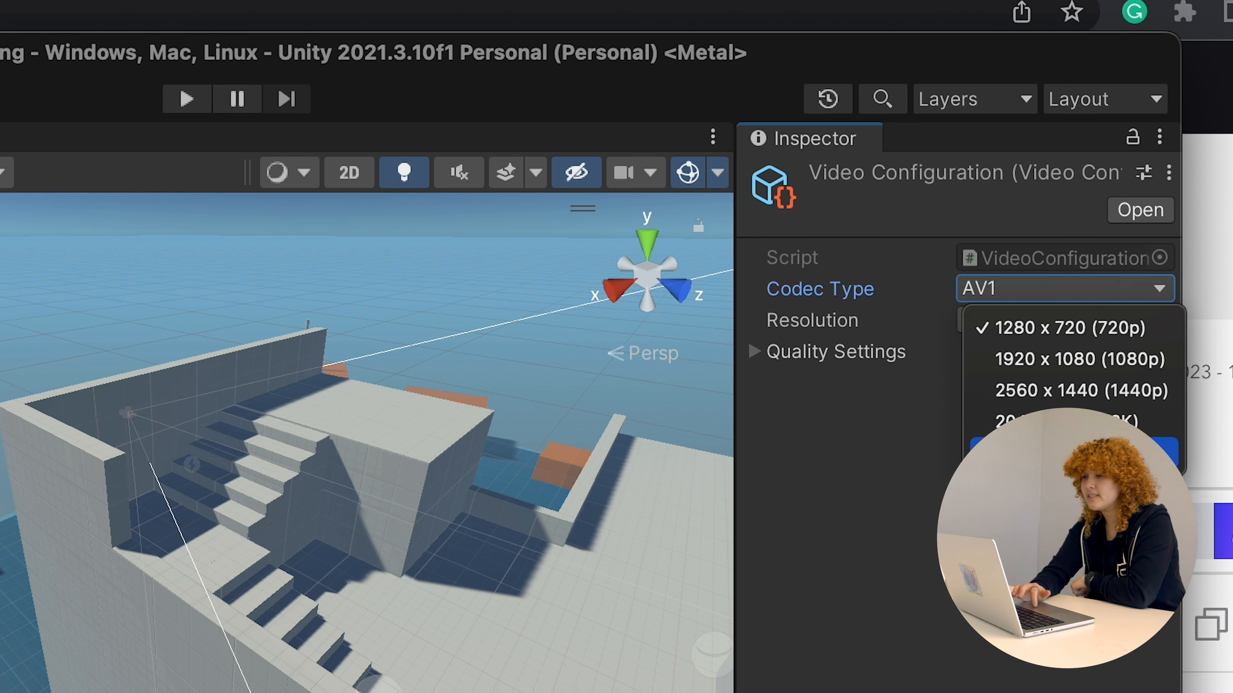
click(1068, 452)
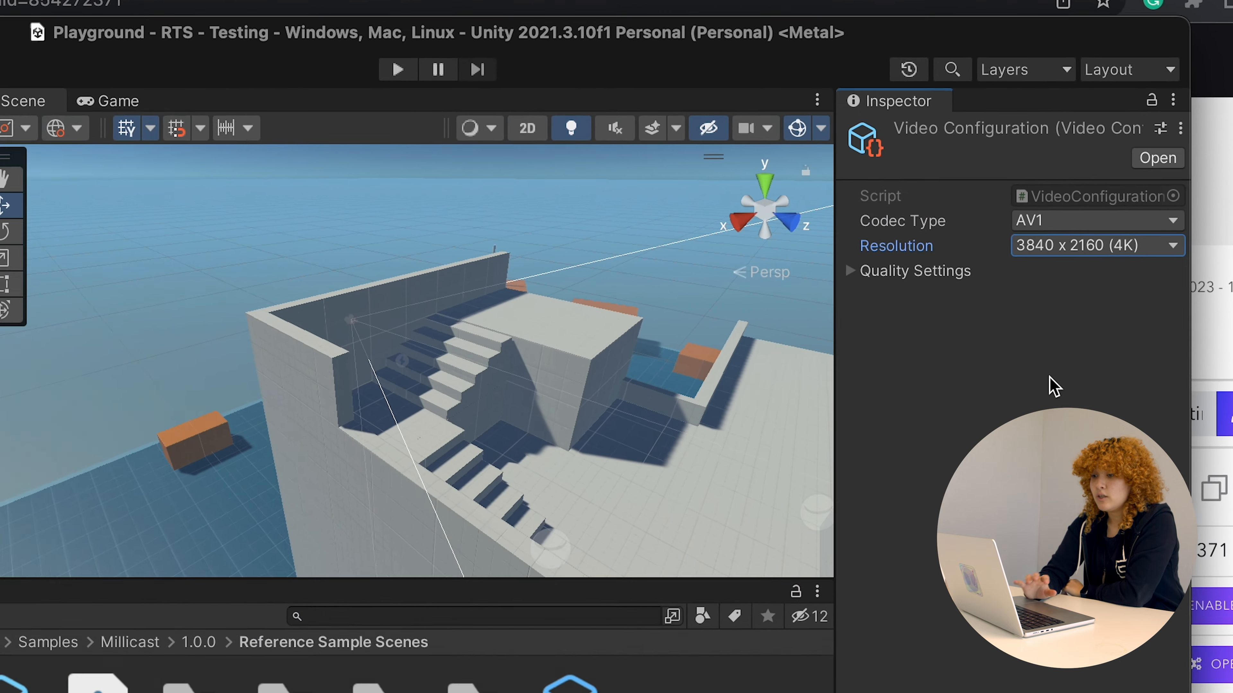
Step: Open the StreamingExample scene from the Scenes folder of the Millicast Reference Sample Scenes
click(840, 561)
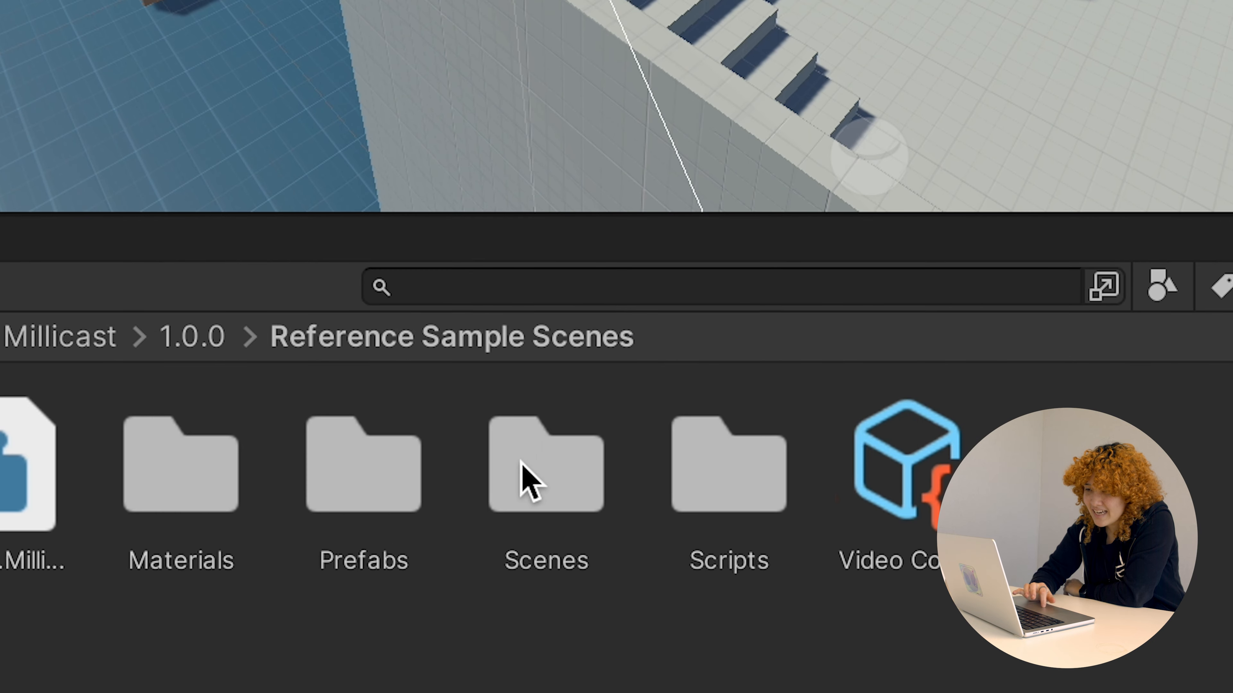
double_click(530, 480)
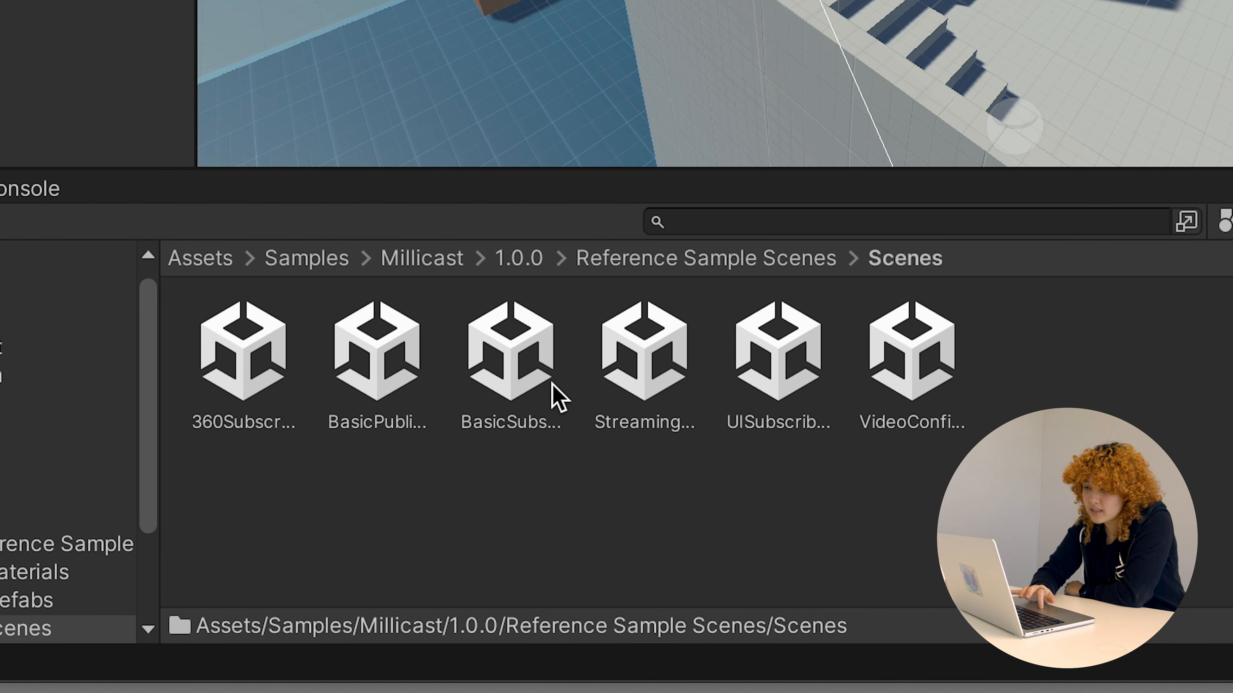
click(635, 359)
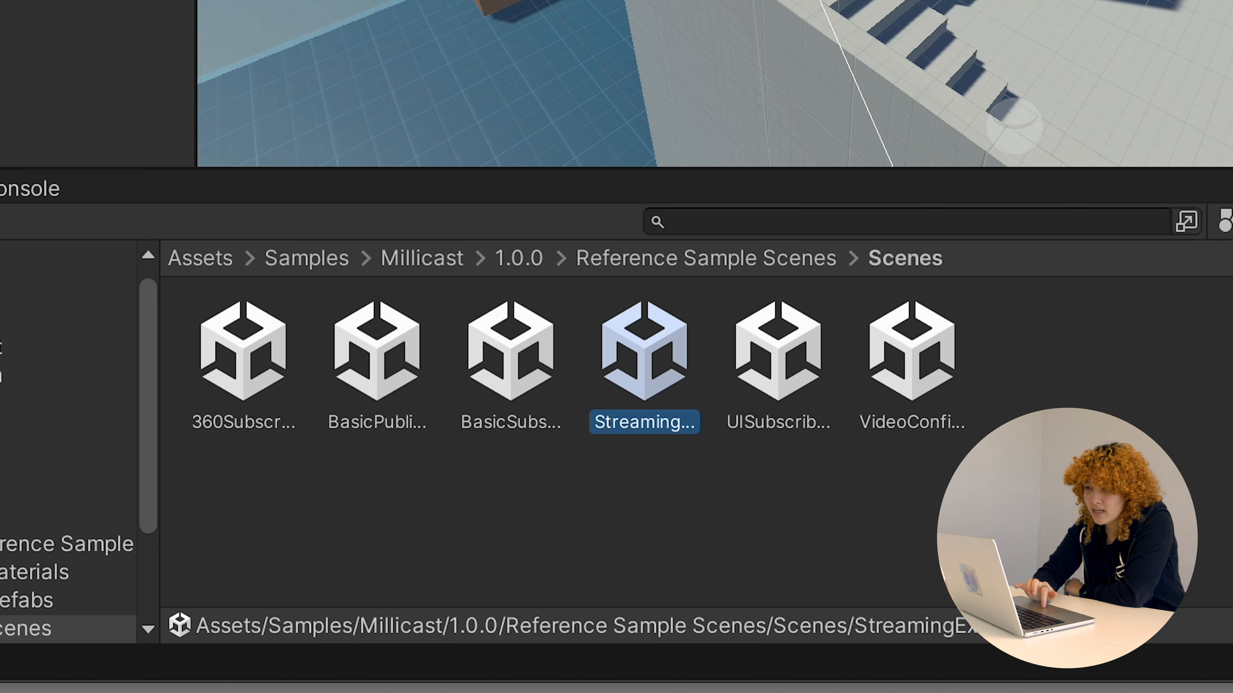
double_click(641, 366)
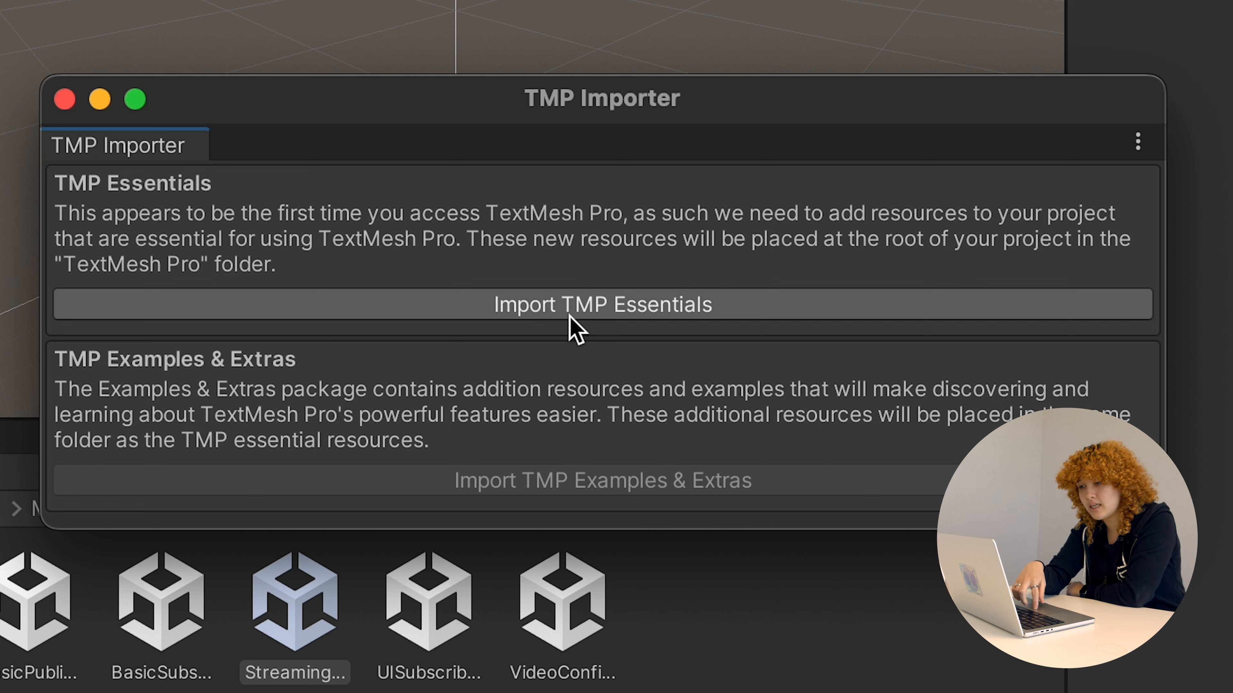
Step: Import the TMP Essentials and the TMP Examples & Extras, and close the importer
click(570, 314)
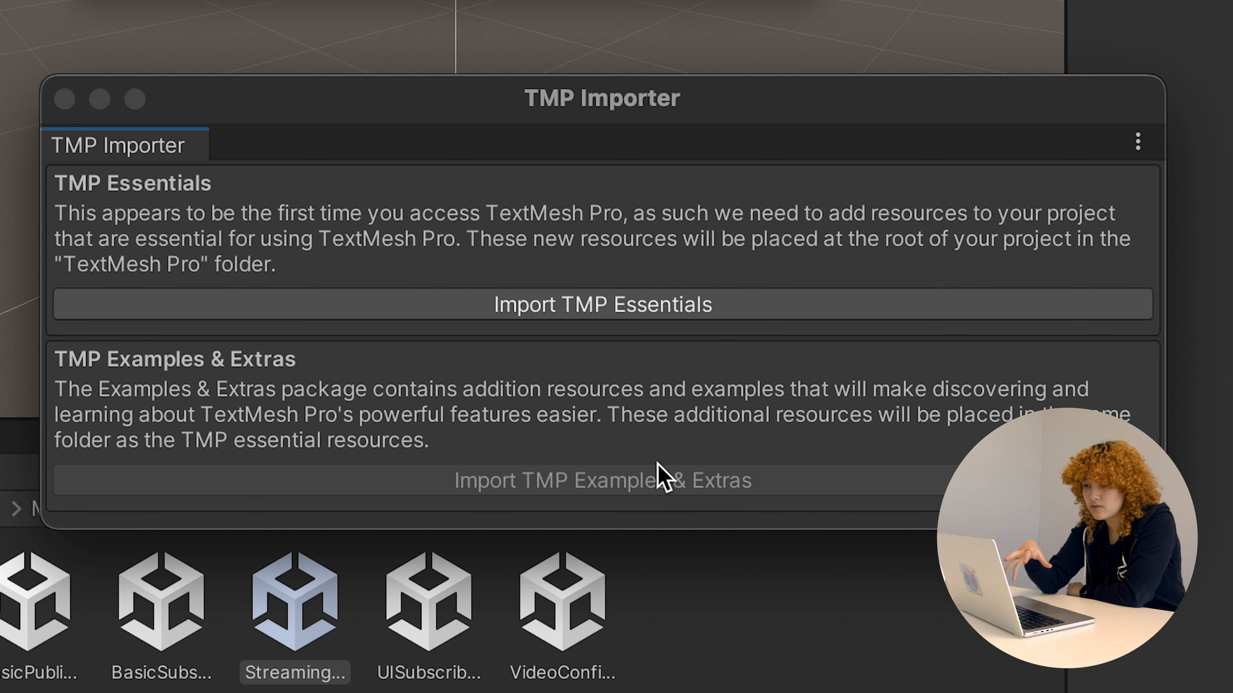
click(682, 488)
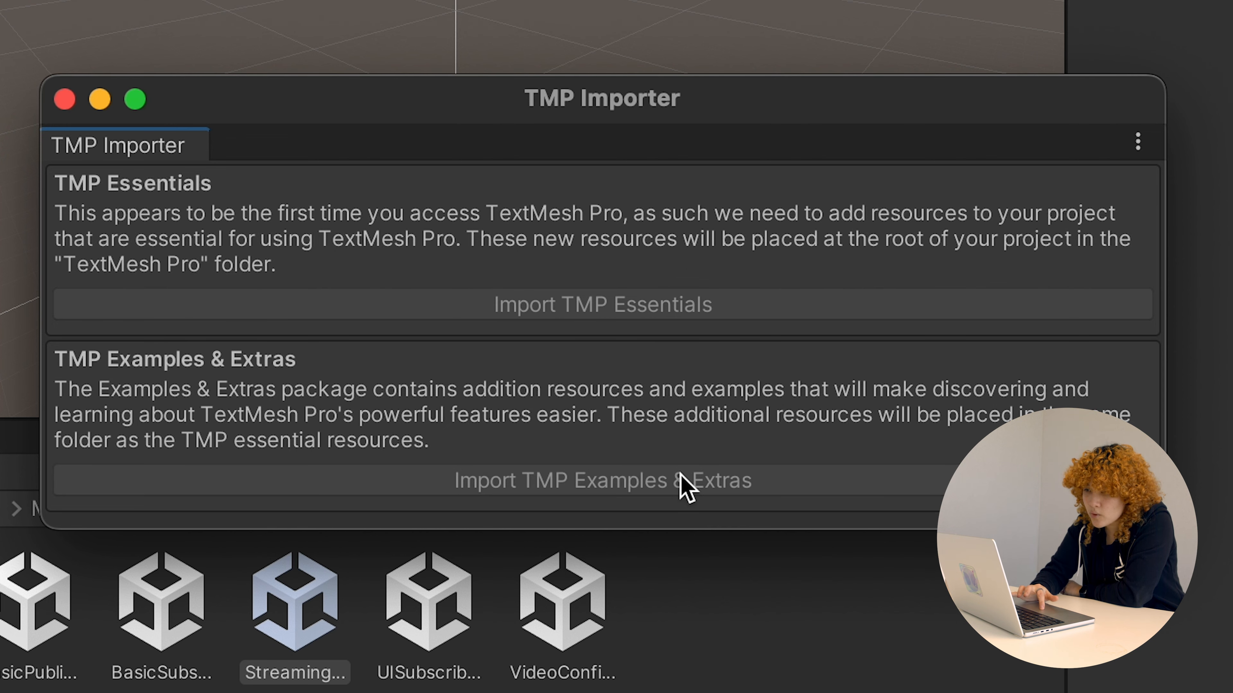
click(65, 99)
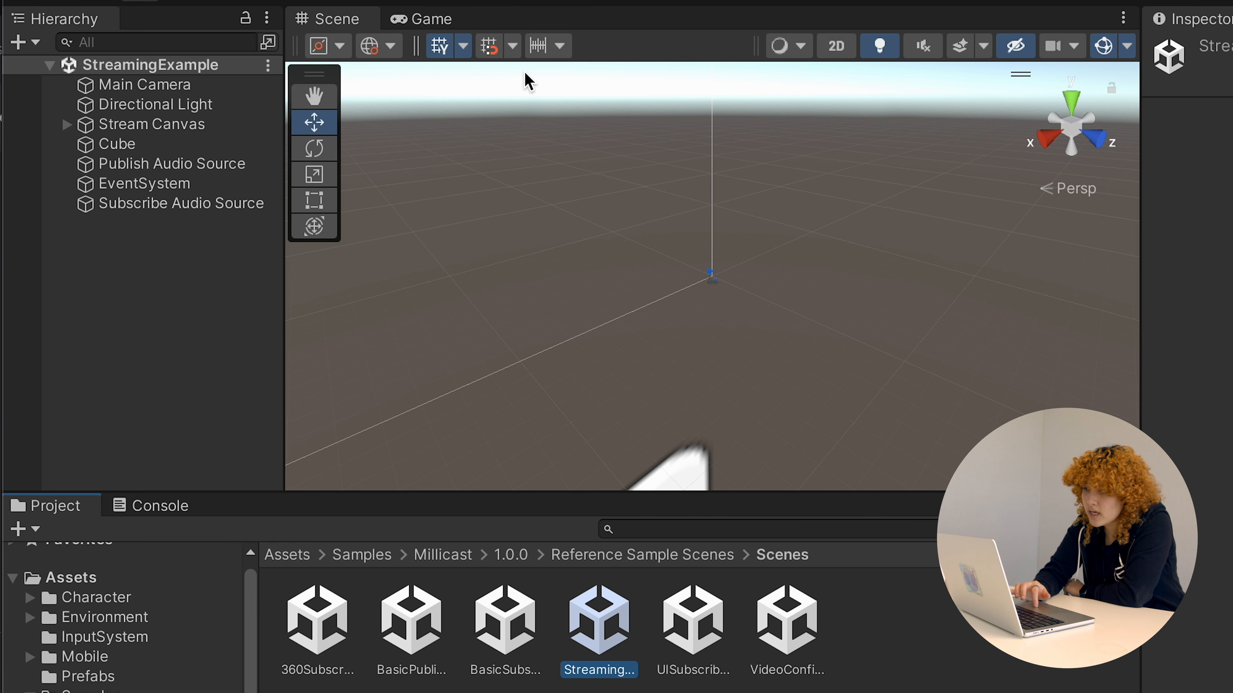
Step: Examine the stream canvas with its two image panels and the cube in the scene from the back view
click(1043, 142)
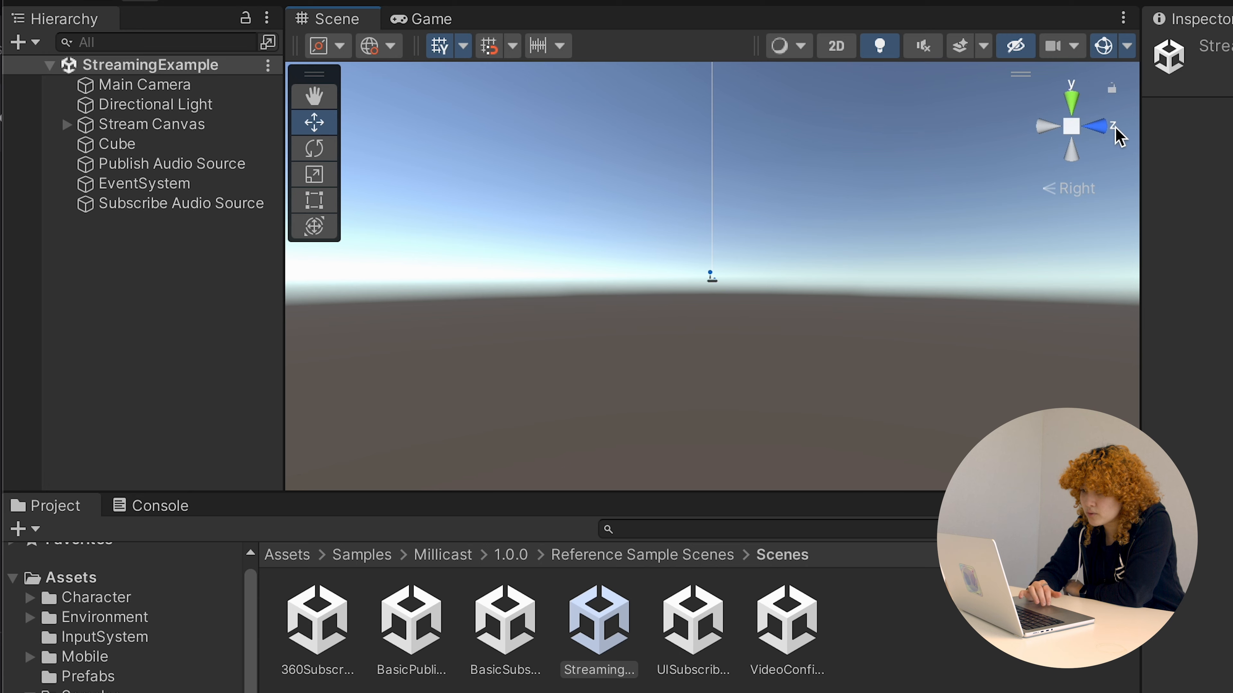
click(1099, 127)
scroll(820, 352, down, 10)
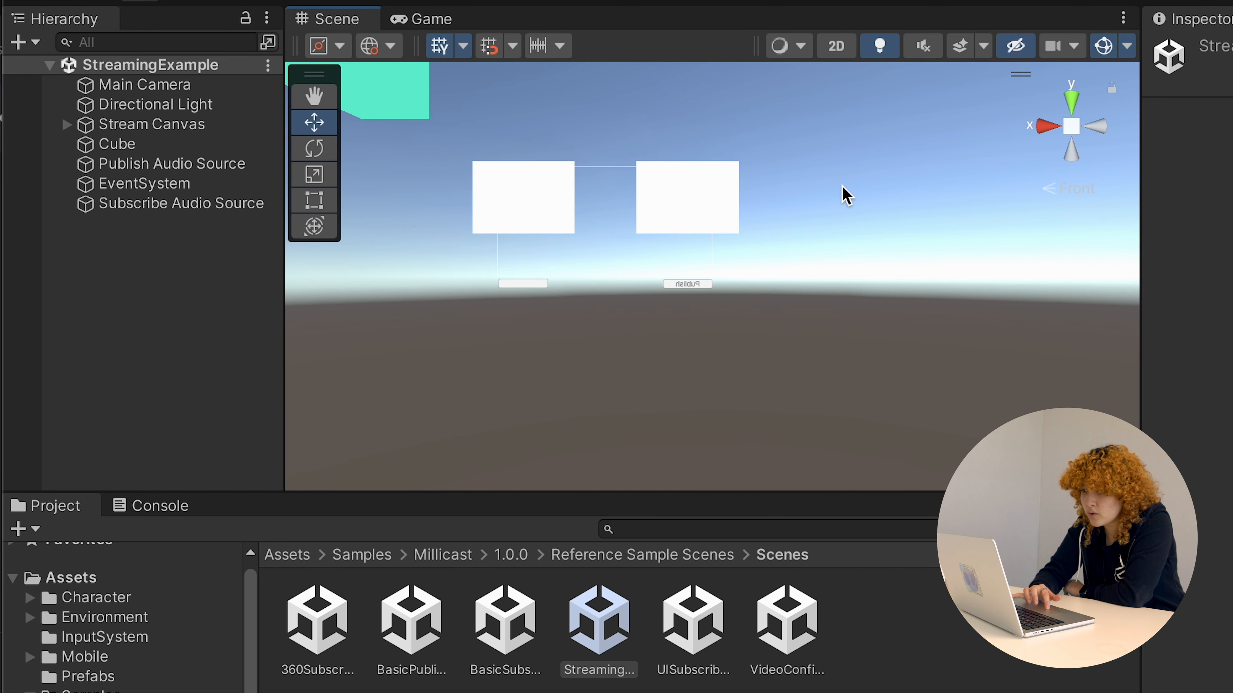
scroll(845, 193, down, 3)
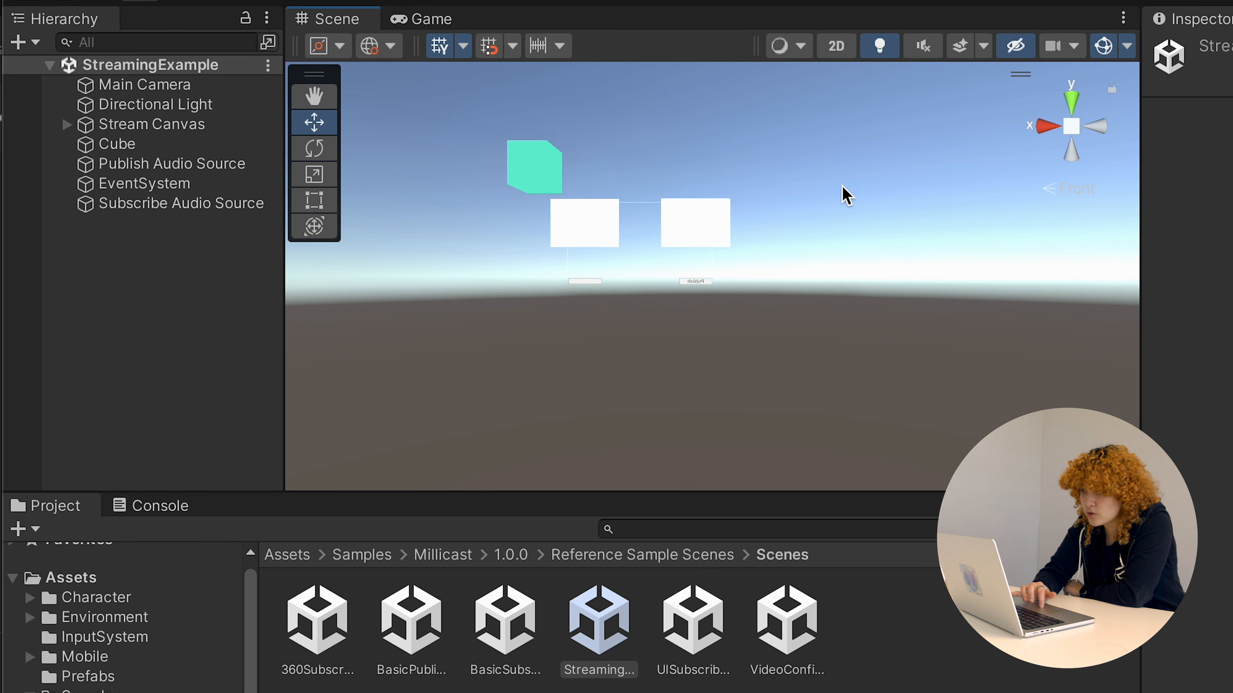
click(1050, 127)
click(1043, 130)
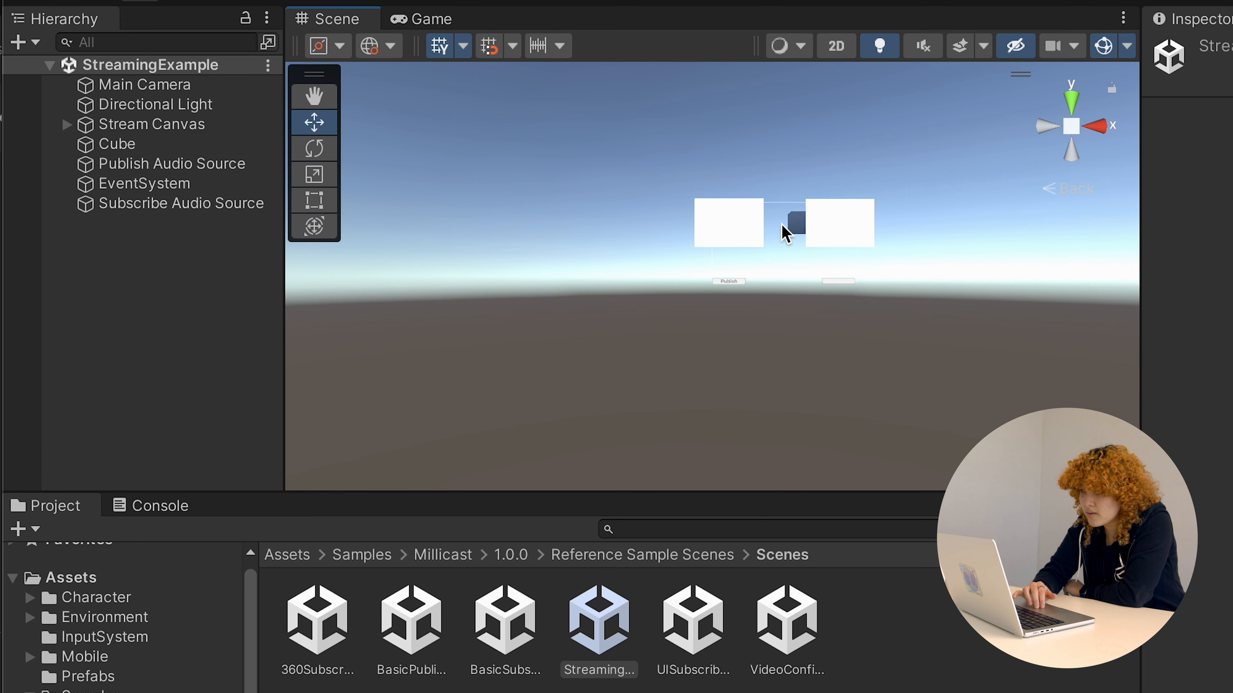
click(314, 95)
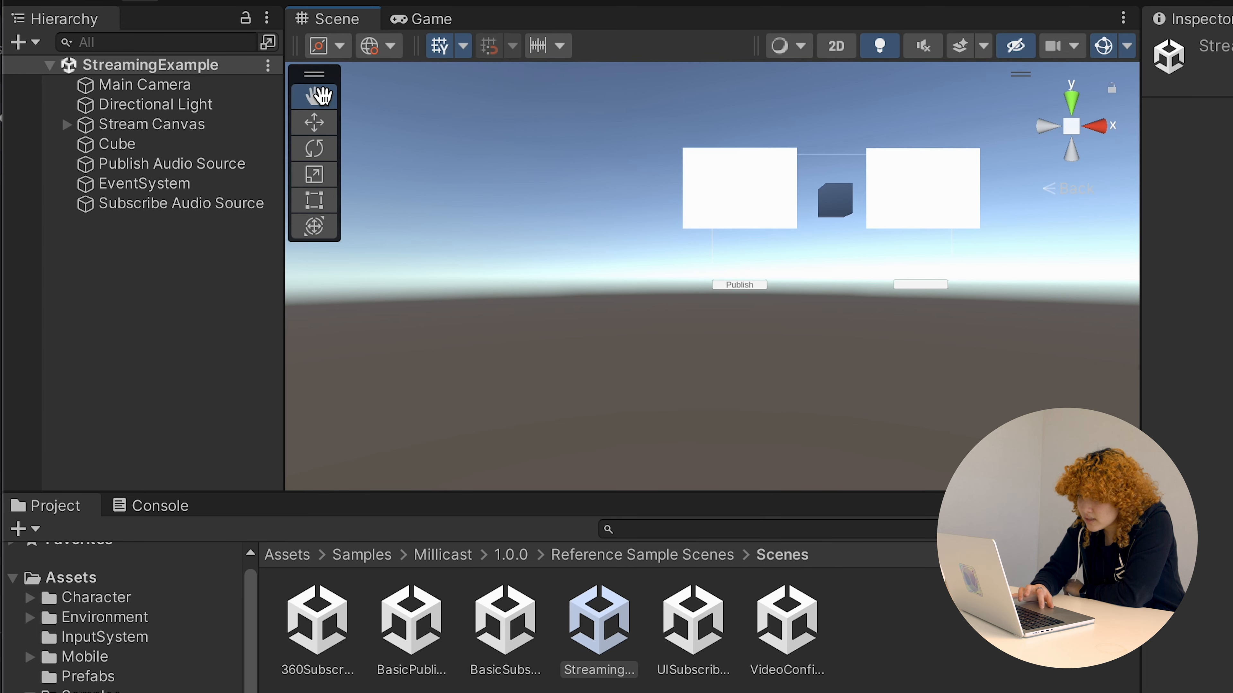
drag(1092, 243, 982, 356)
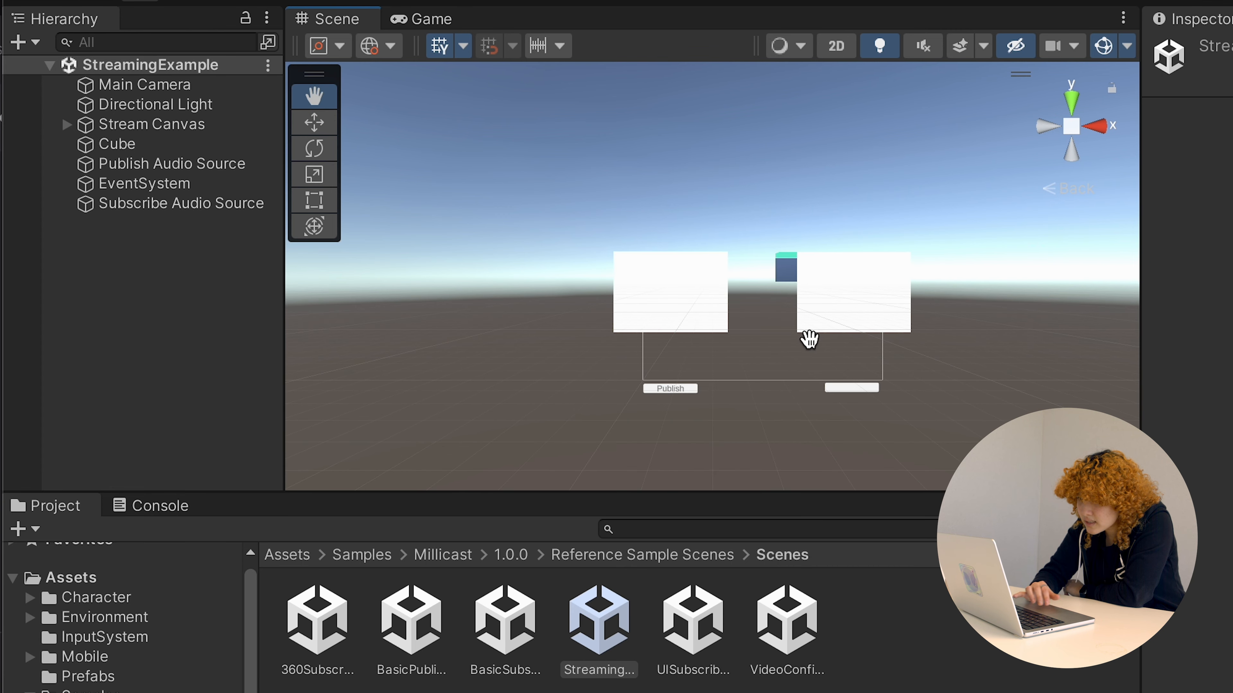
scroll(809, 339, up, 5)
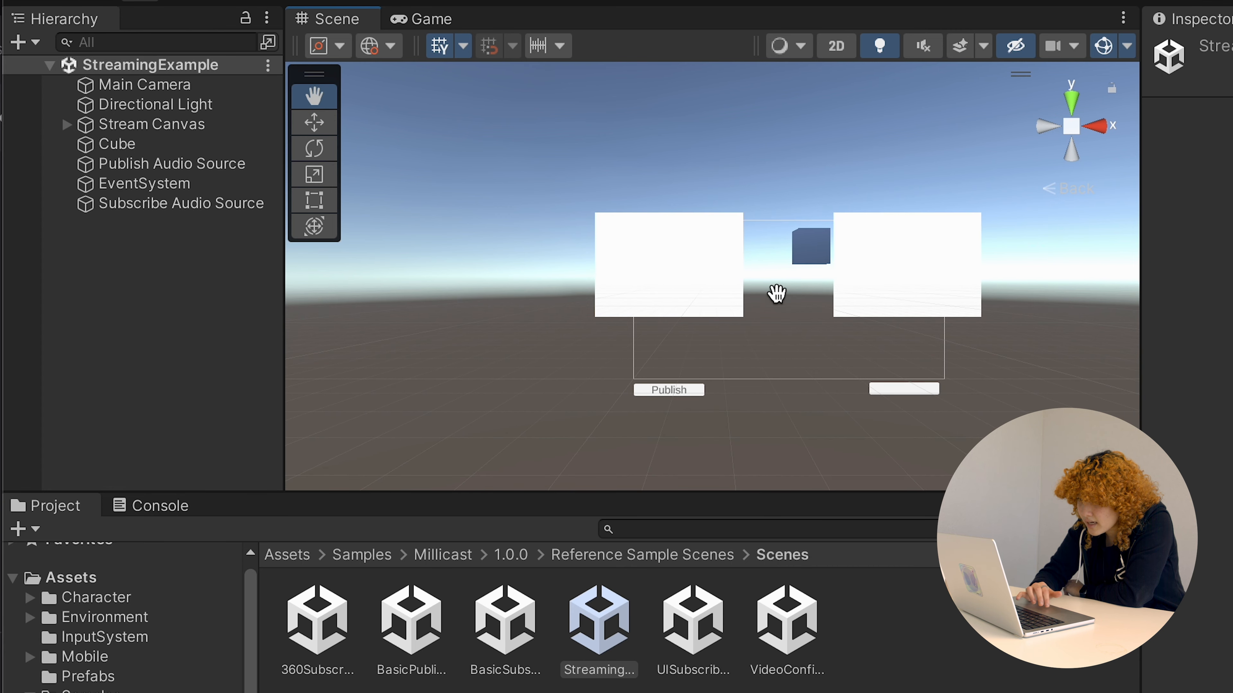
scroll(777, 298, up, 4)
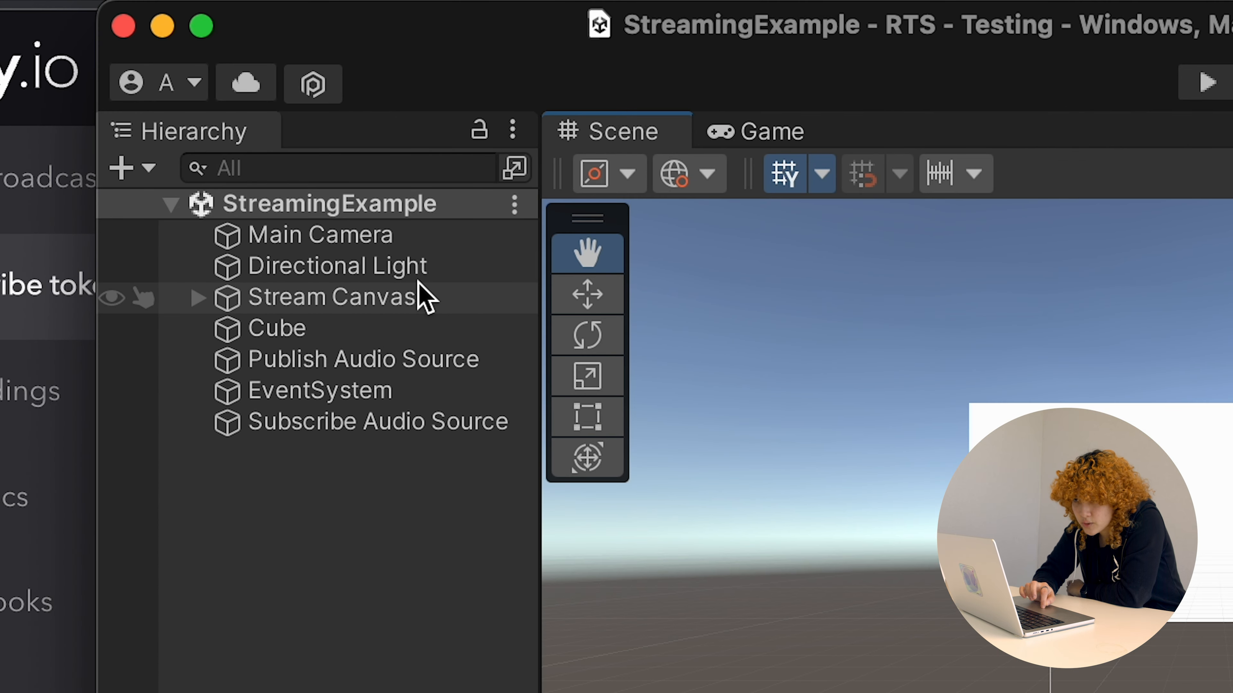
Step: Select Stream Canvas and collapse its Rect Transform, Canvas, Canvas Scaler and Graphic Raycaster components to reach the Streaming Example script
click(443, 297)
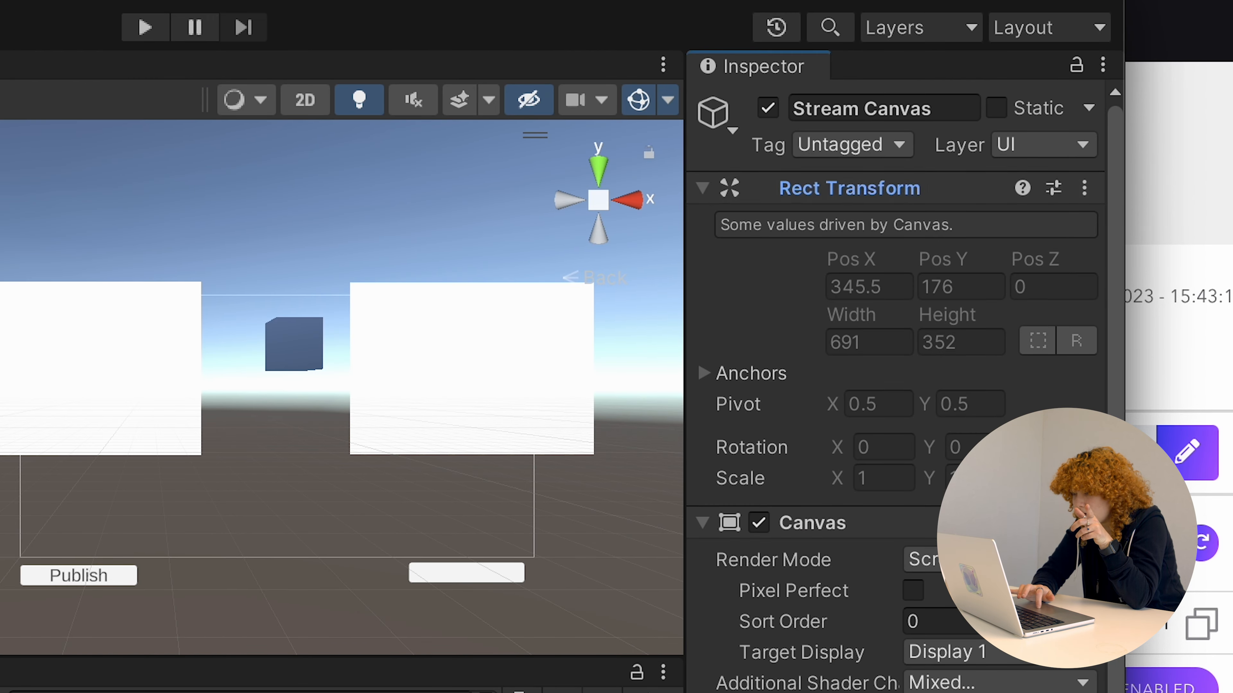
click(702, 189)
click(702, 224)
click(702, 256)
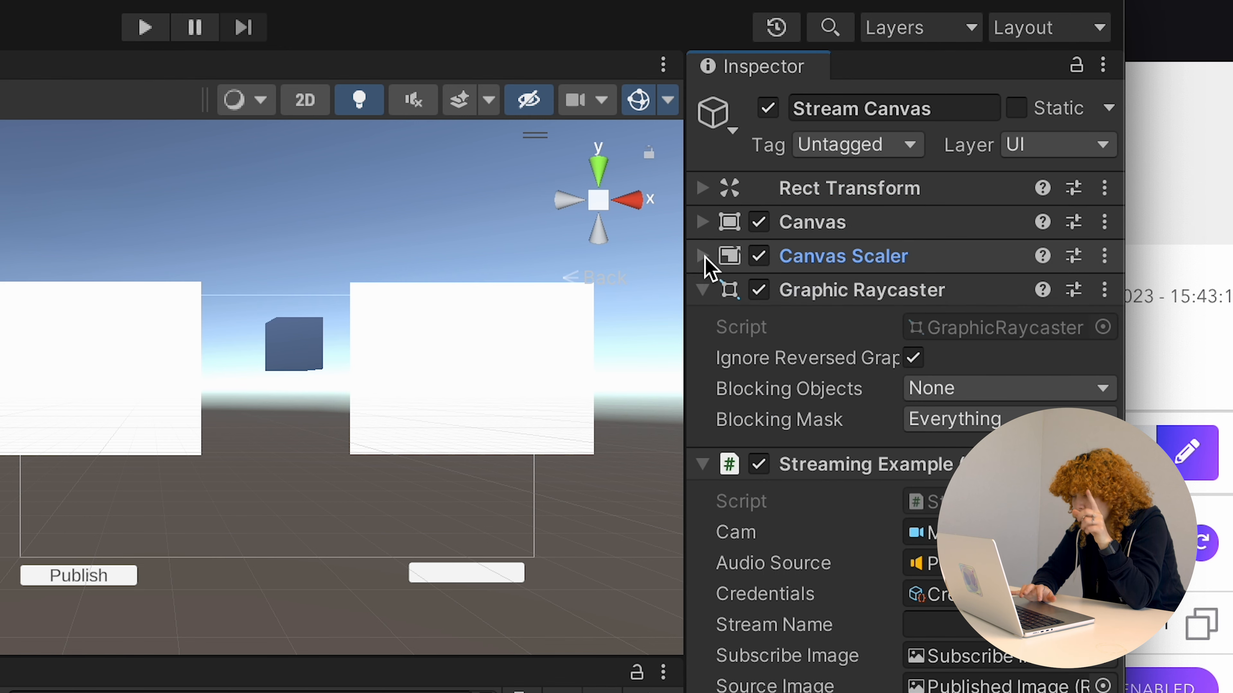
click(702, 290)
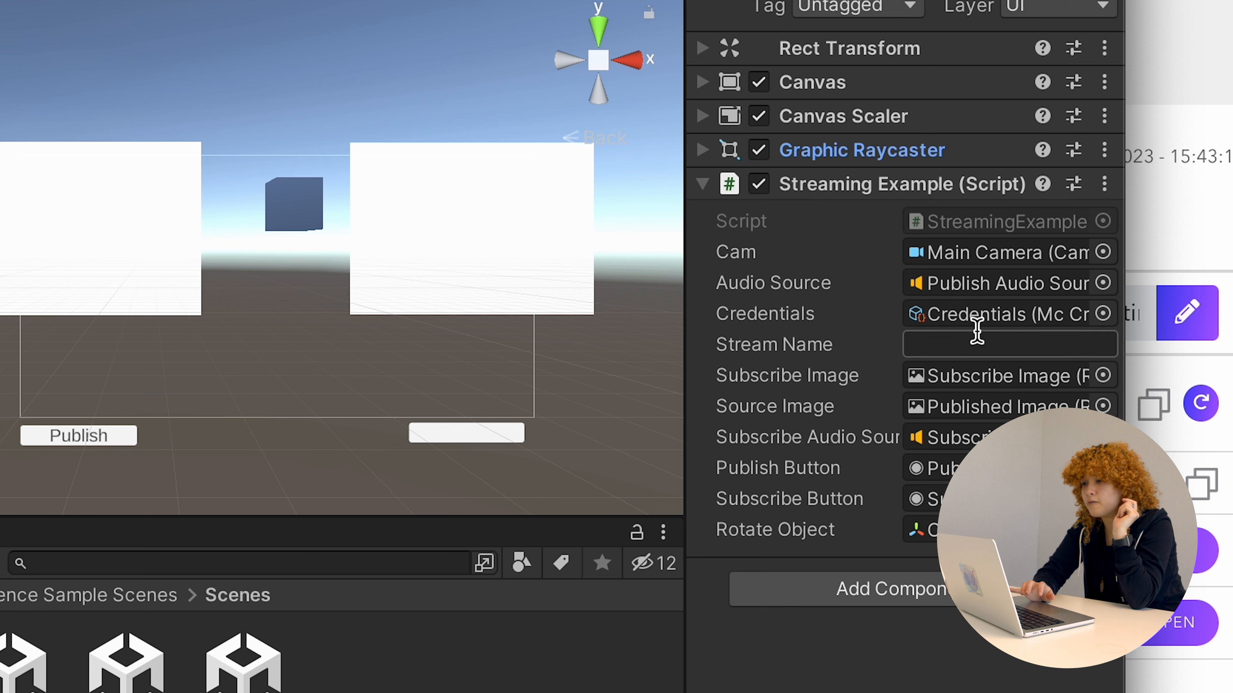
Step: Set the Streaming Example script's Stream Name to rts-unity and check which Credentials asset it uses
click(968, 345)
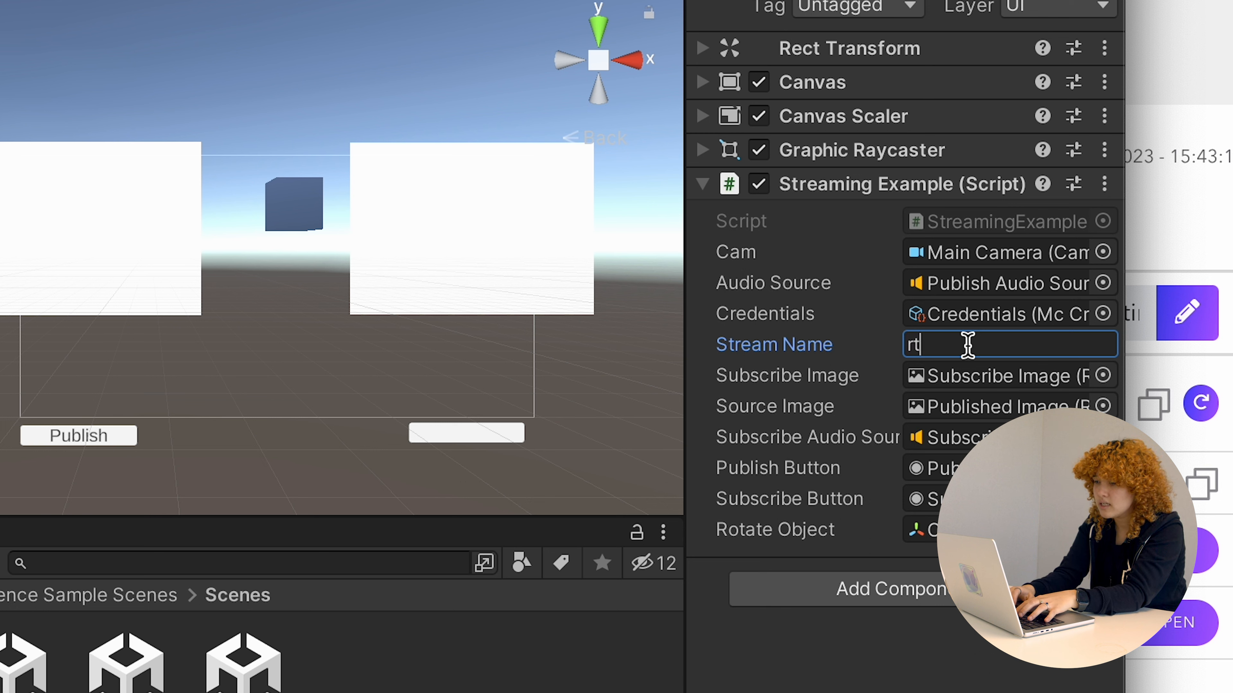
click(959, 679)
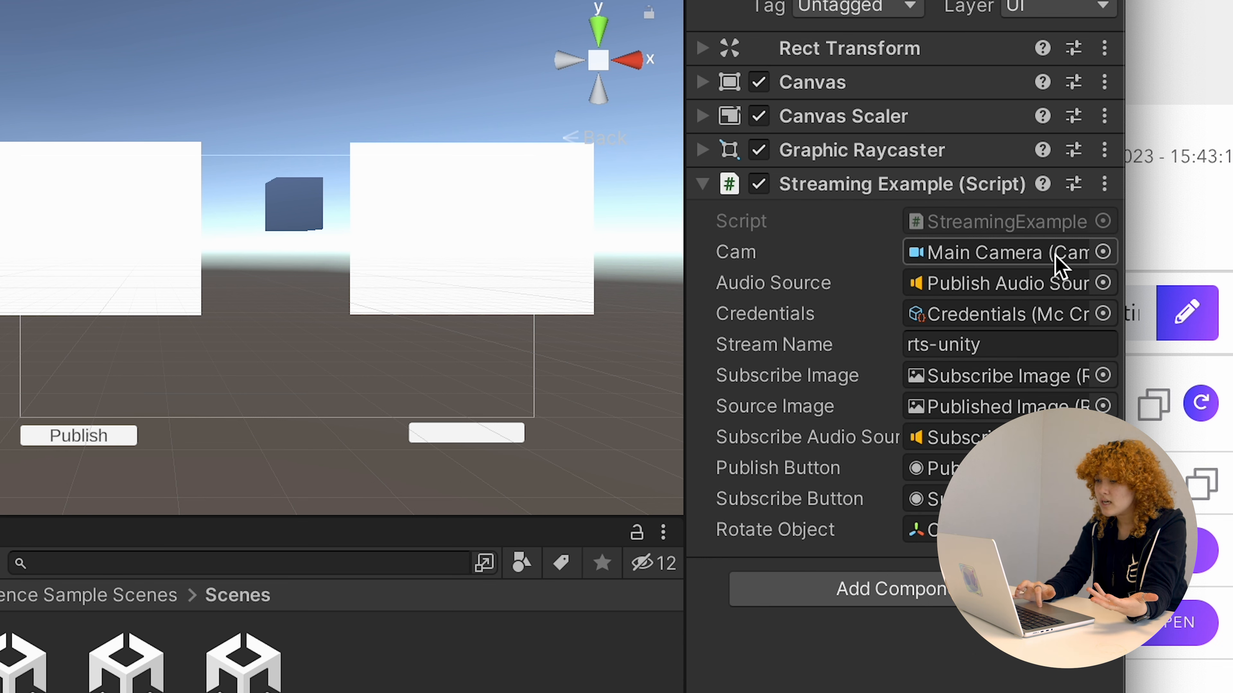
click(1102, 313)
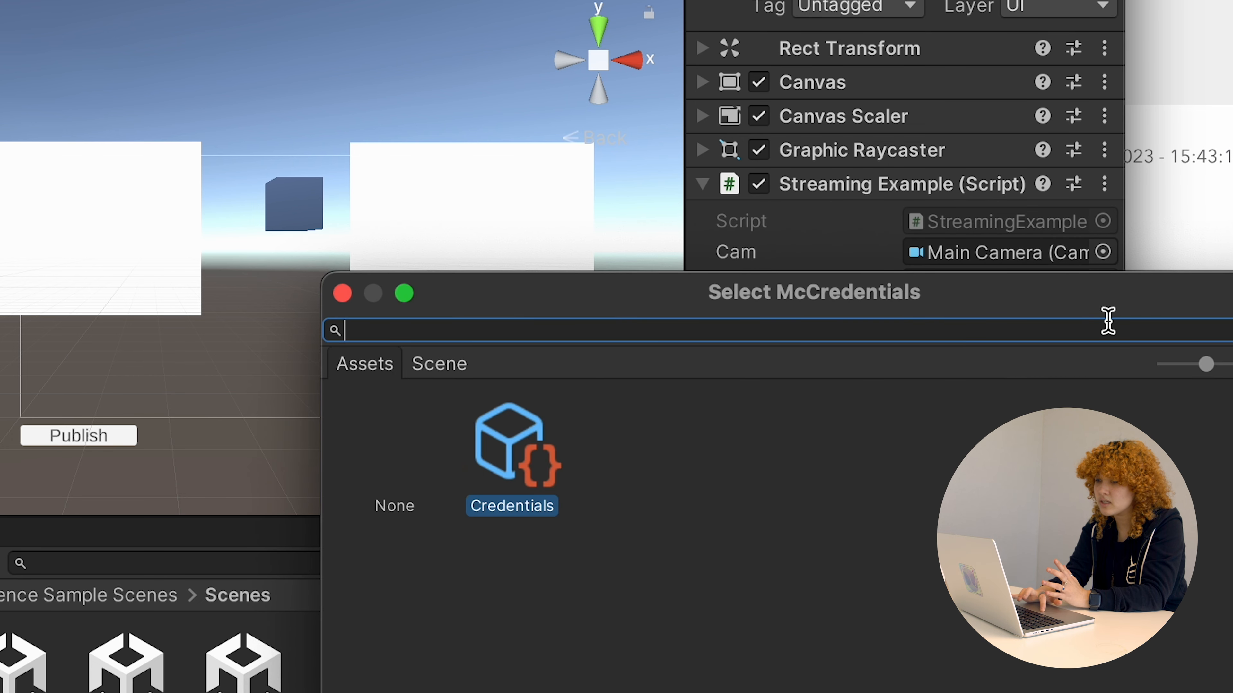
click(343, 294)
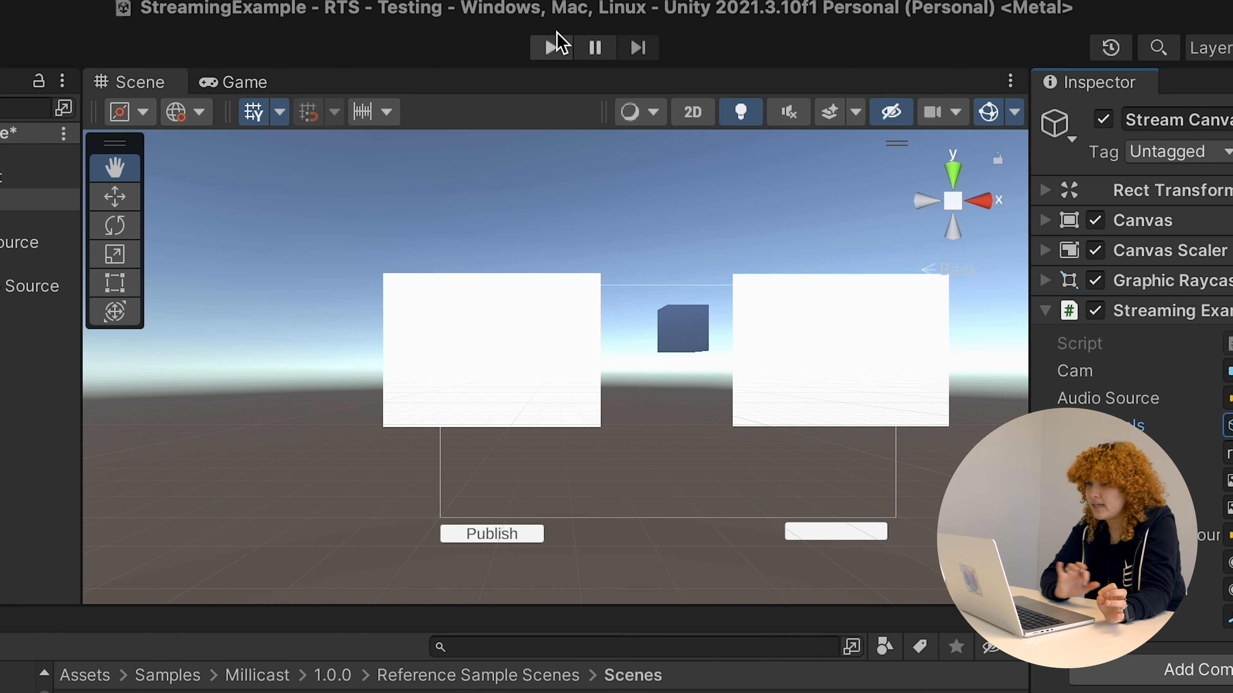
Step: Run the StreamingExample scene in play mode and switch the Game view to the Simulator
click(552, 47)
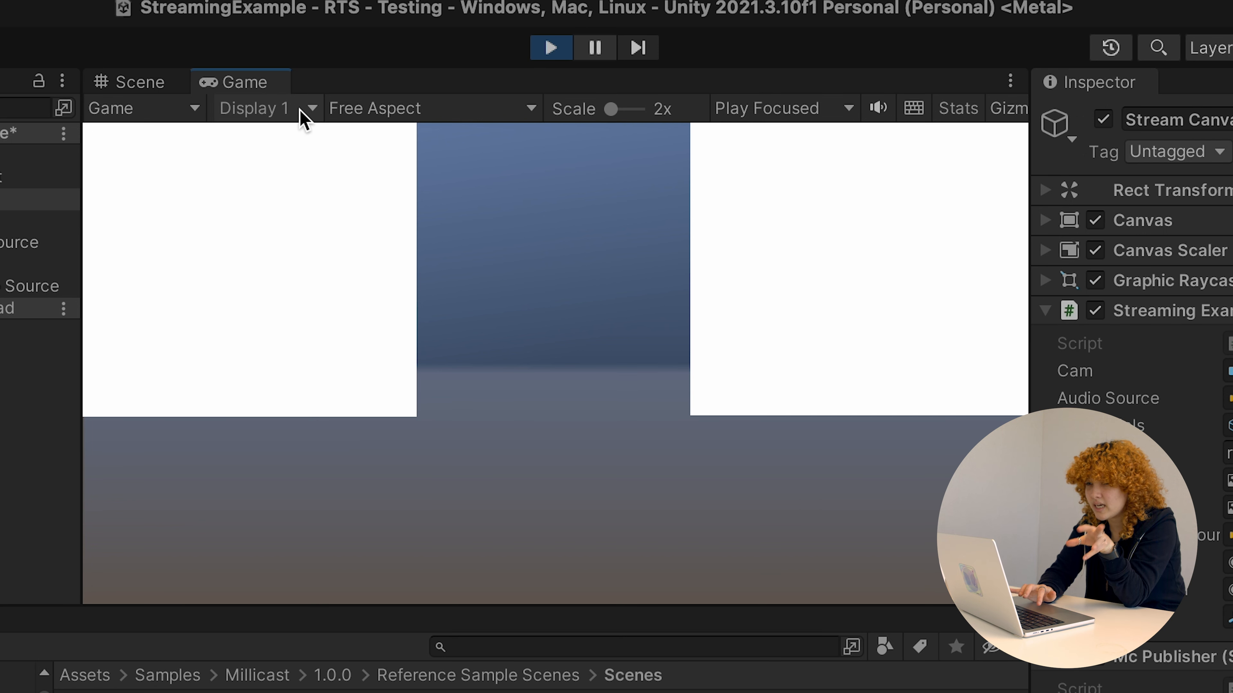
click(303, 119)
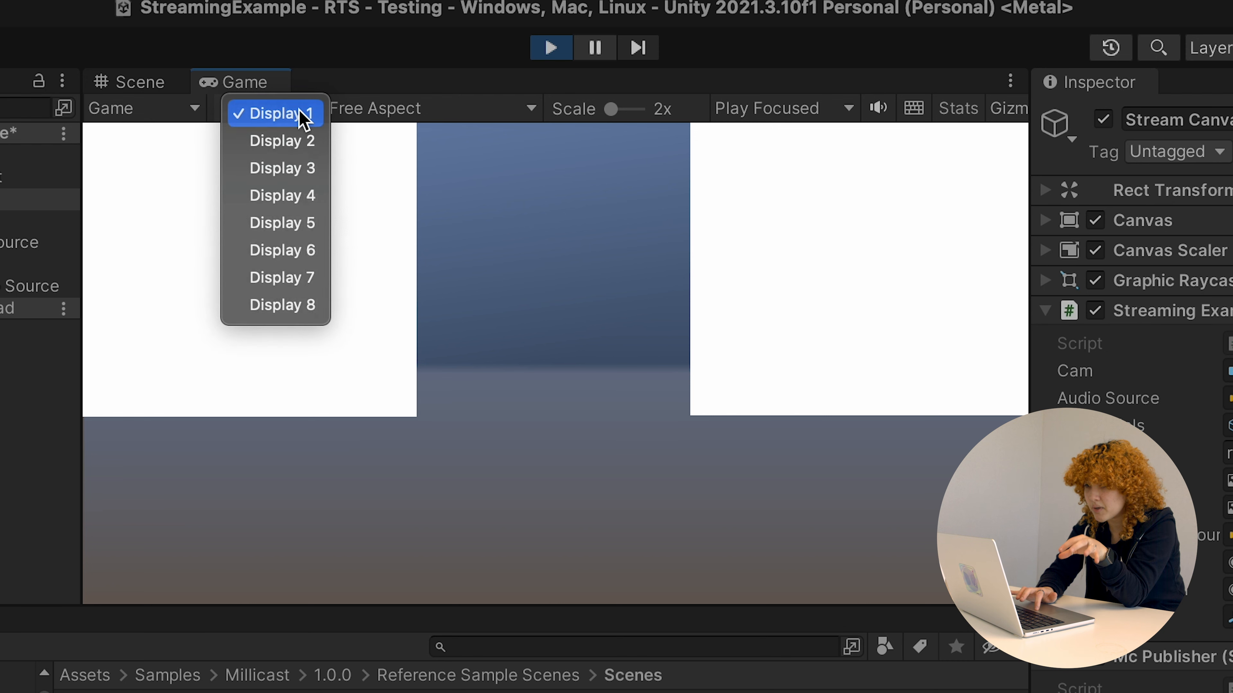
click(404, 117)
click(177, 116)
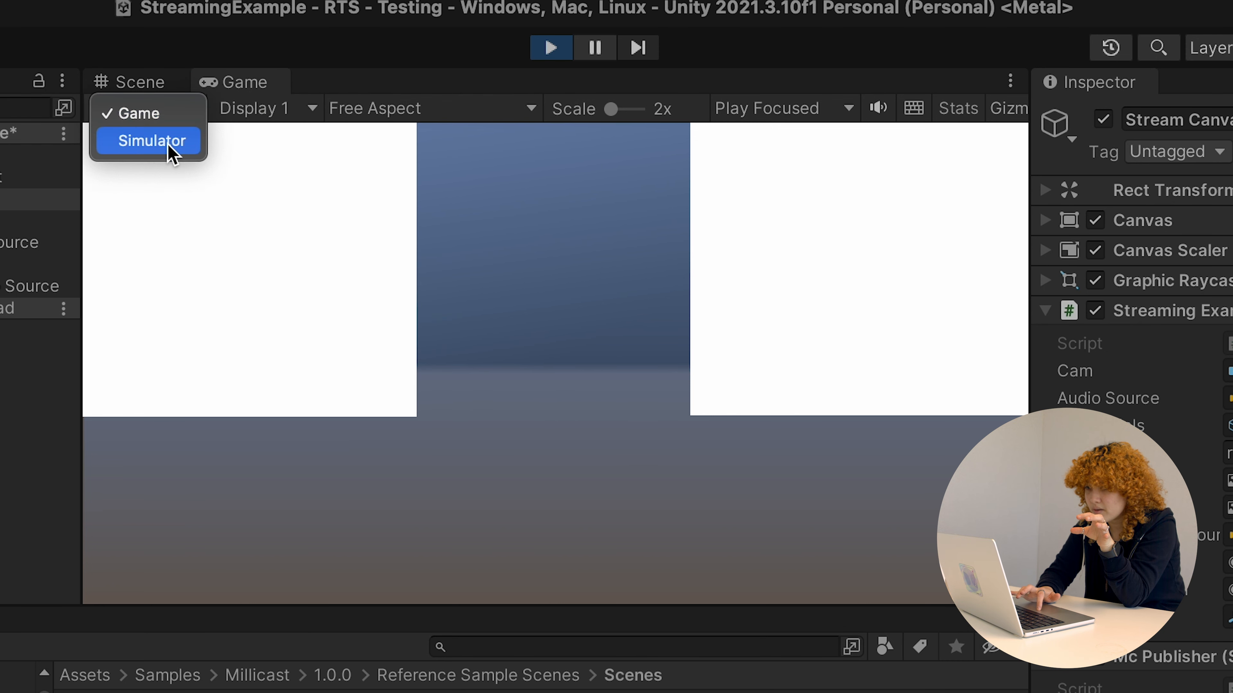
click(234, 116)
click(187, 115)
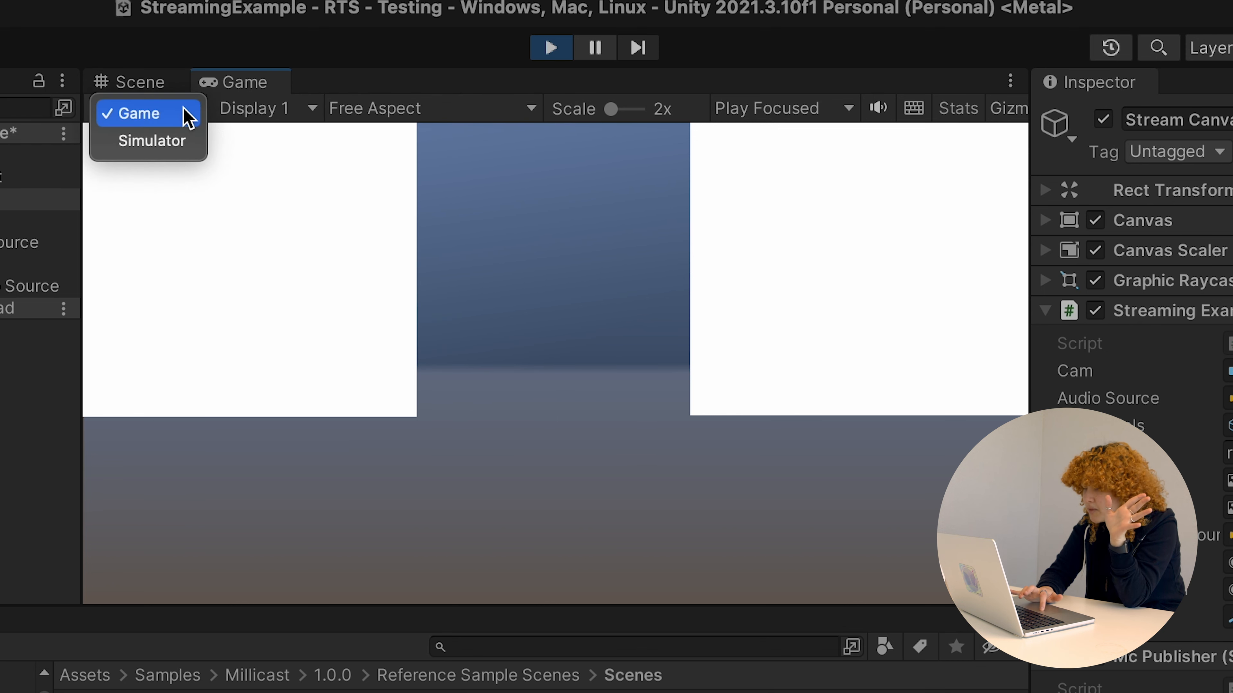
click(185, 159)
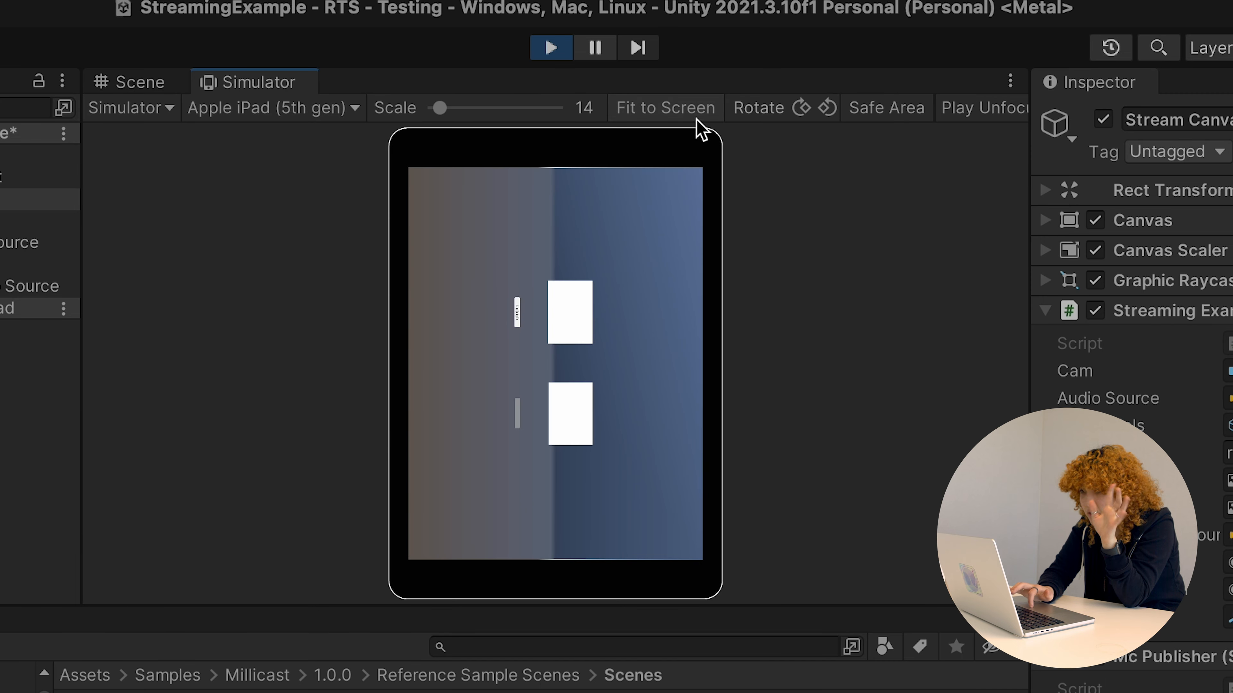